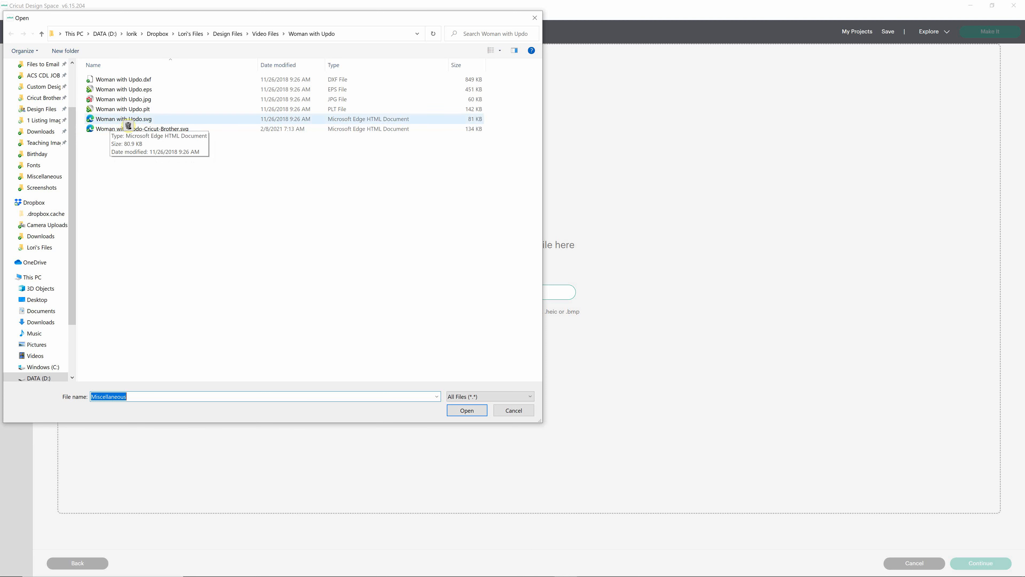
{"action": "left_click", "coordinate": [122, 119]}
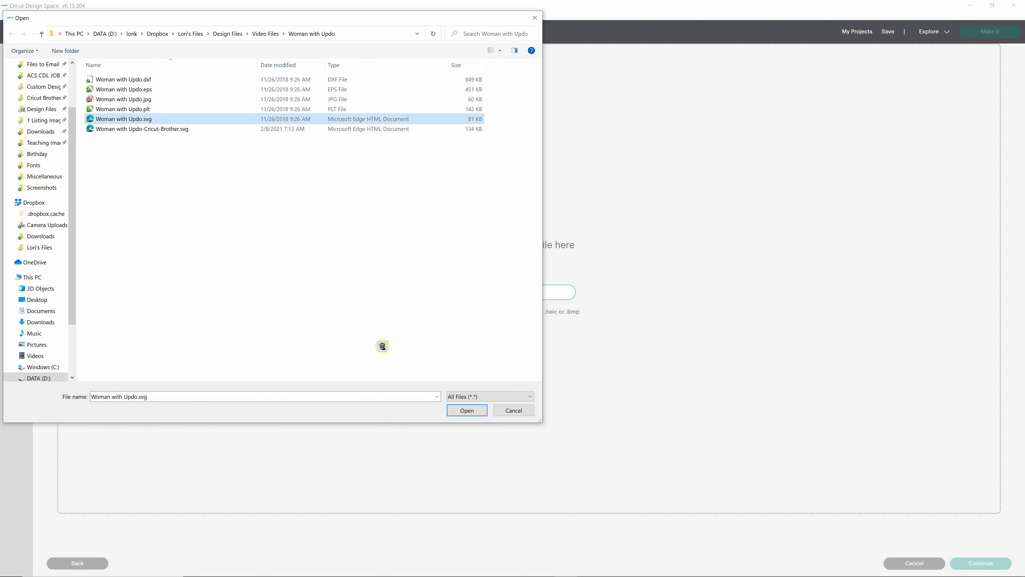
{"action": "left_click", "coordinate": [466, 410]}
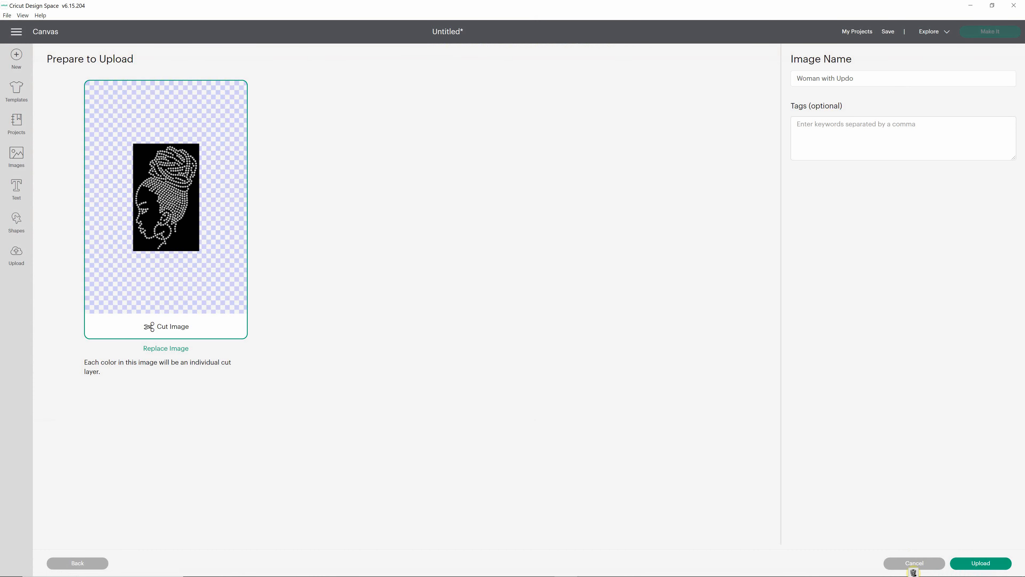
{"action": "left_click", "coordinate": [914, 562]}
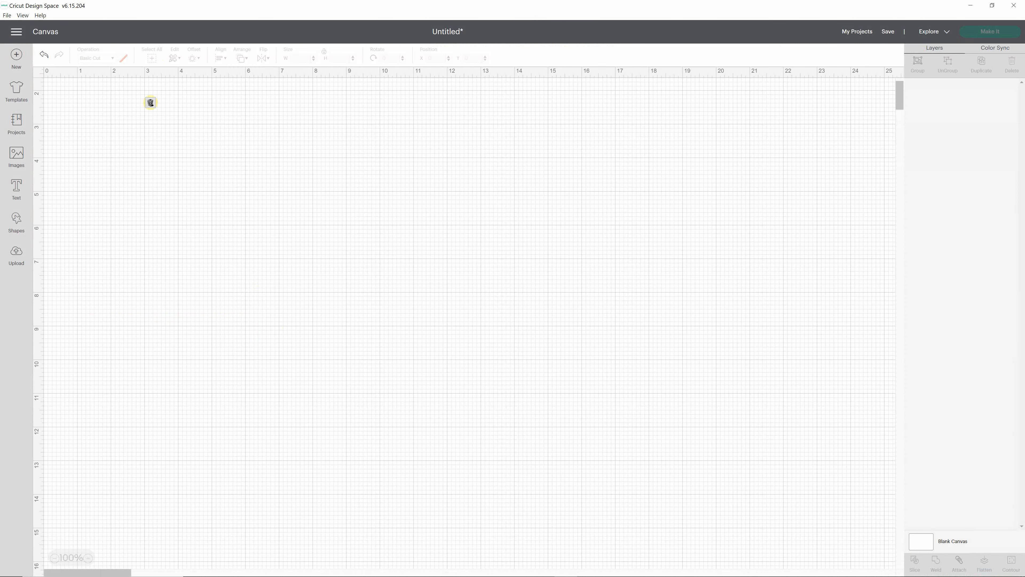
Add the most recent Woman with Updo upload to the canvas and delete it again.
{"action": "left_click", "coordinate": [20, 257]}
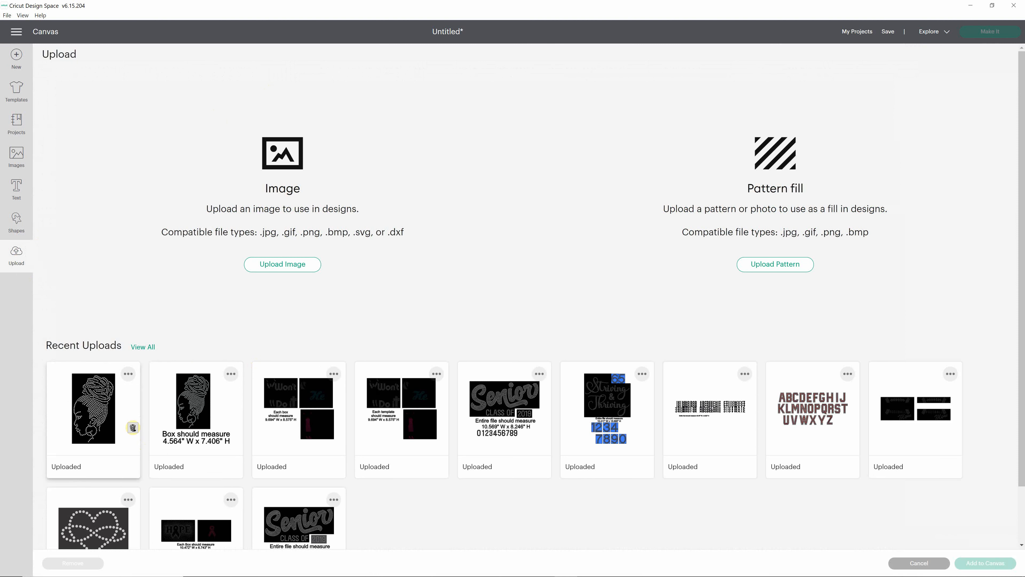
{"action": "left_click", "coordinate": [97, 405]}
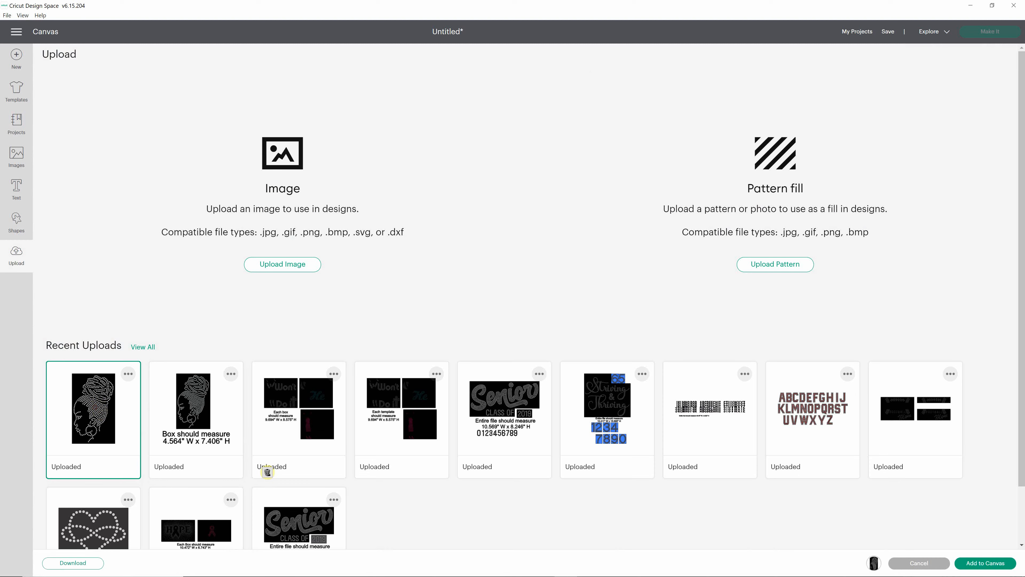
{"action": "left_click", "coordinate": [978, 565]}
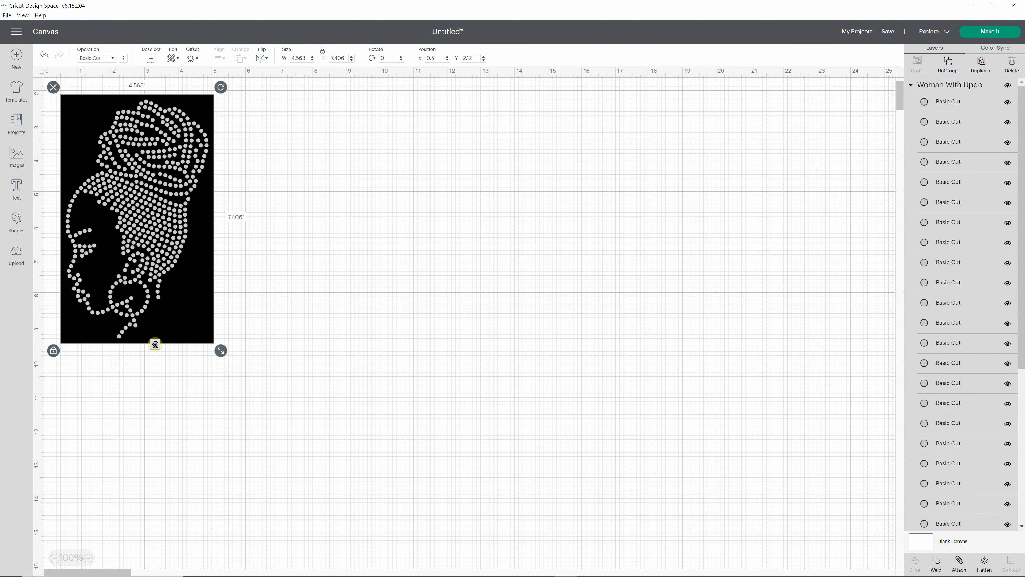
{"action": "key", "text": "Delete"}
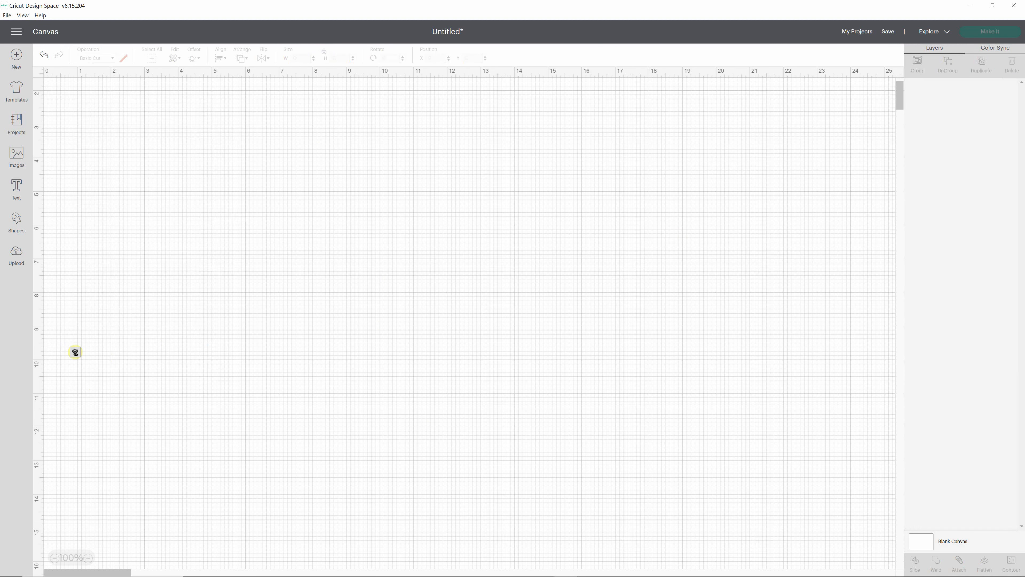
Upload Woman with Updo.svg from the Woman with Updo folder as a cut image.
{"action": "left_click", "coordinate": [17, 260]}
{"action": "left_click", "coordinate": [288, 265]}
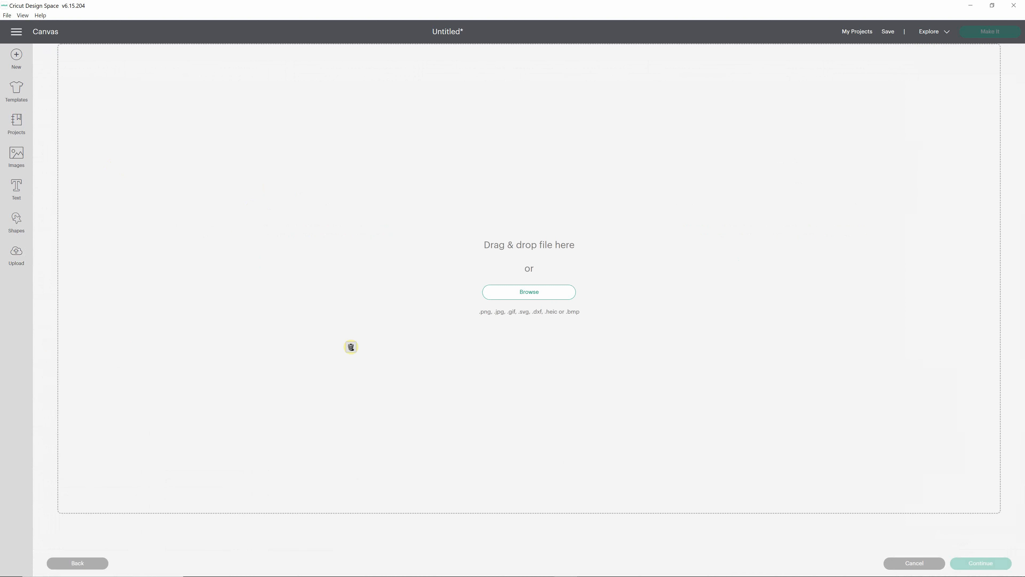
{"action": "left_click", "coordinate": [545, 293]}
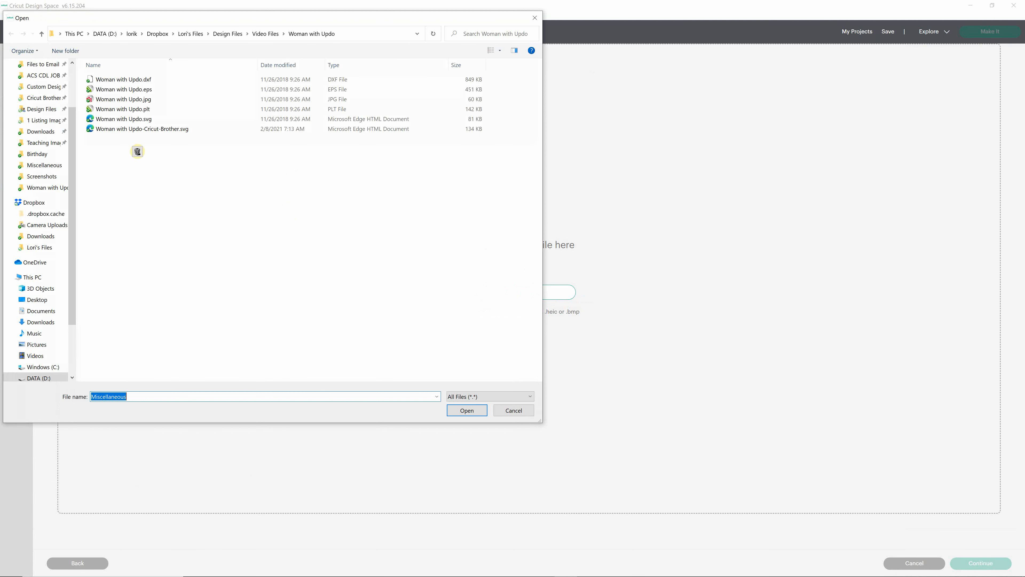
{"action": "left_click", "coordinate": [129, 119]}
{"action": "left_click", "coordinate": [476, 412]}
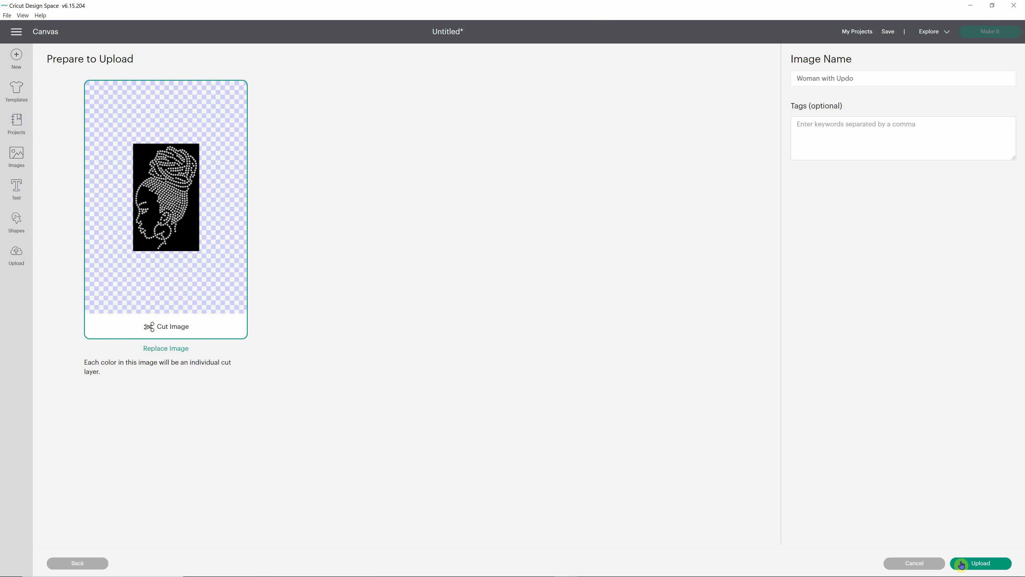
{"action": "left_click", "coordinate": [982, 564]}
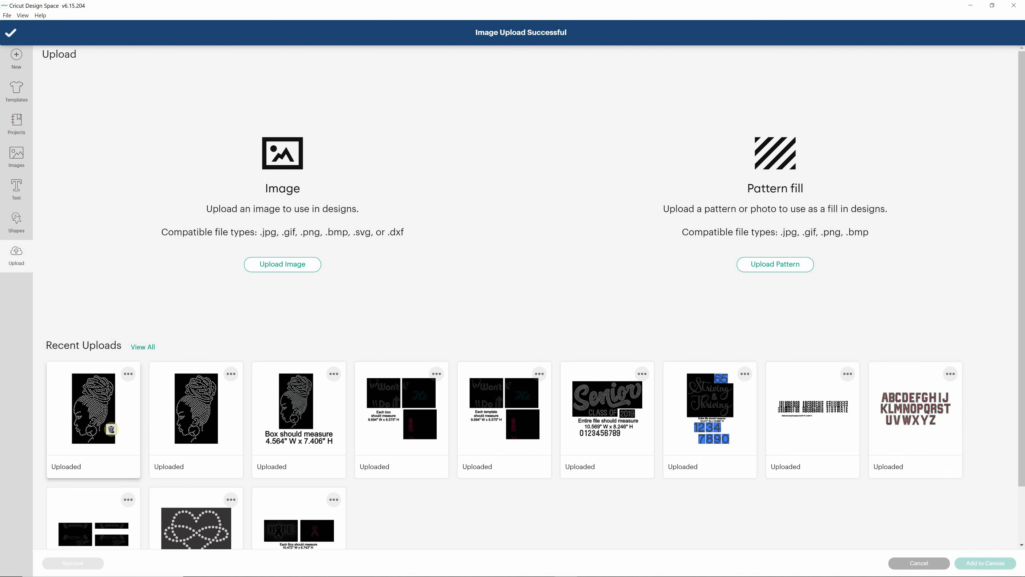
Add the newly uploaded Woman with Updo image to the canvas and preview it on the cutting mats.
{"action": "left_click", "coordinate": [111, 430]}
{"action": "left_click", "coordinate": [971, 563]}
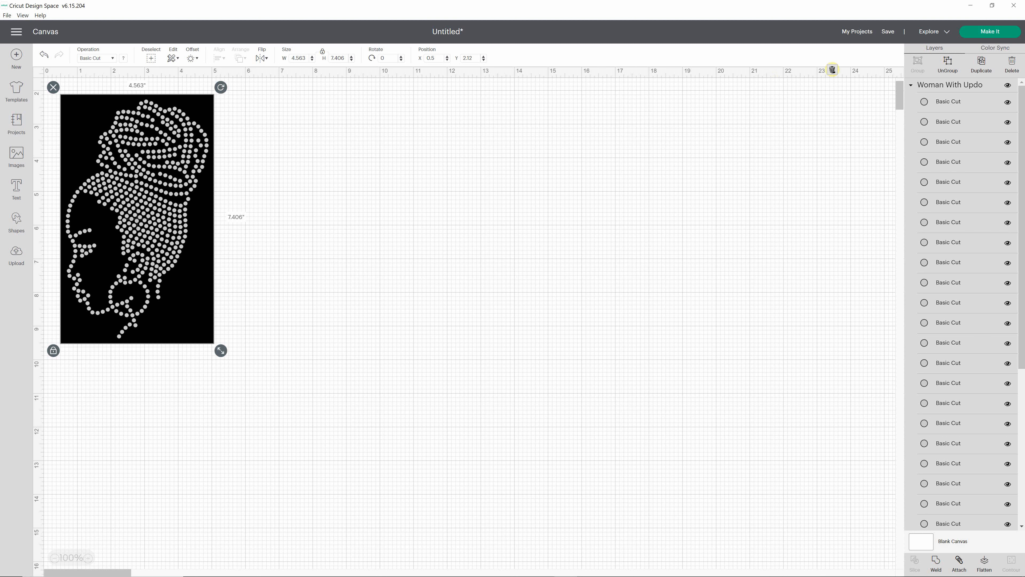
{"action": "left_click", "coordinate": [985, 35]}
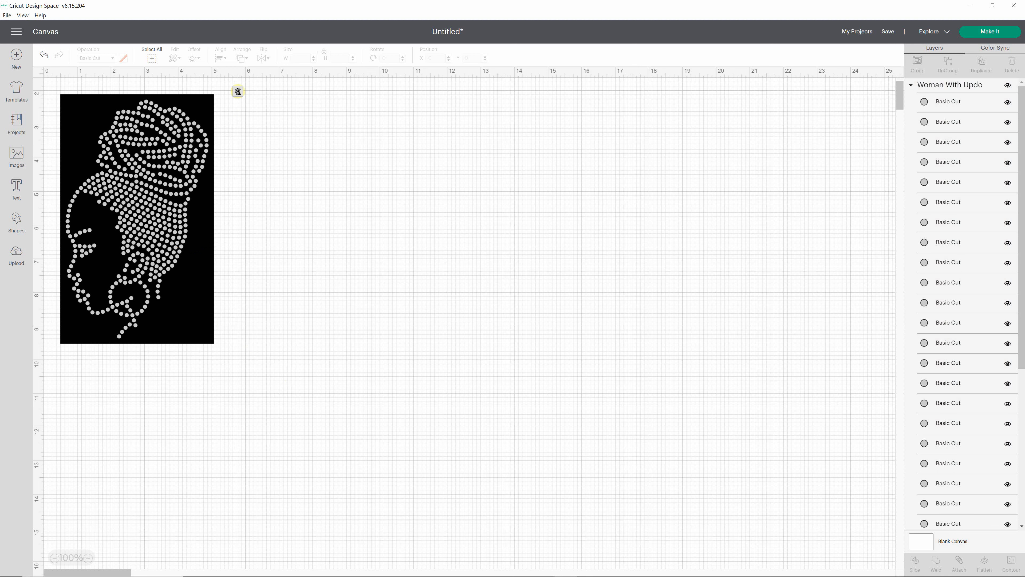
Delete the design from the canvas and upload Woman with Updo-Cricut-Brother.svg as a cut image.
{"action": "left_click_drag", "start_coordinate": [236, 91], "coordinate": [50, 383]}
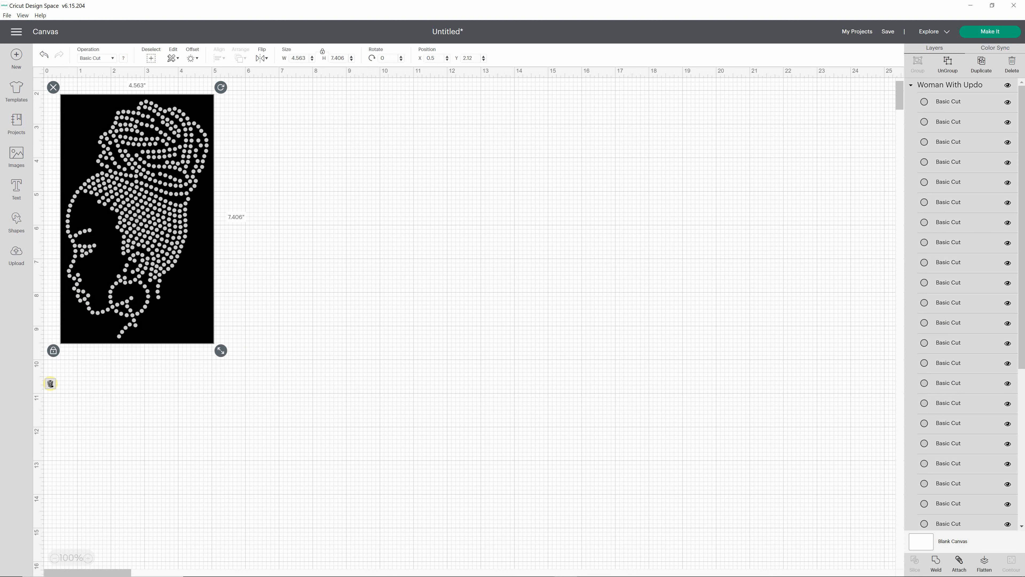
{"action": "key", "text": "Delete"}
{"action": "left_click", "coordinate": [16, 254]}
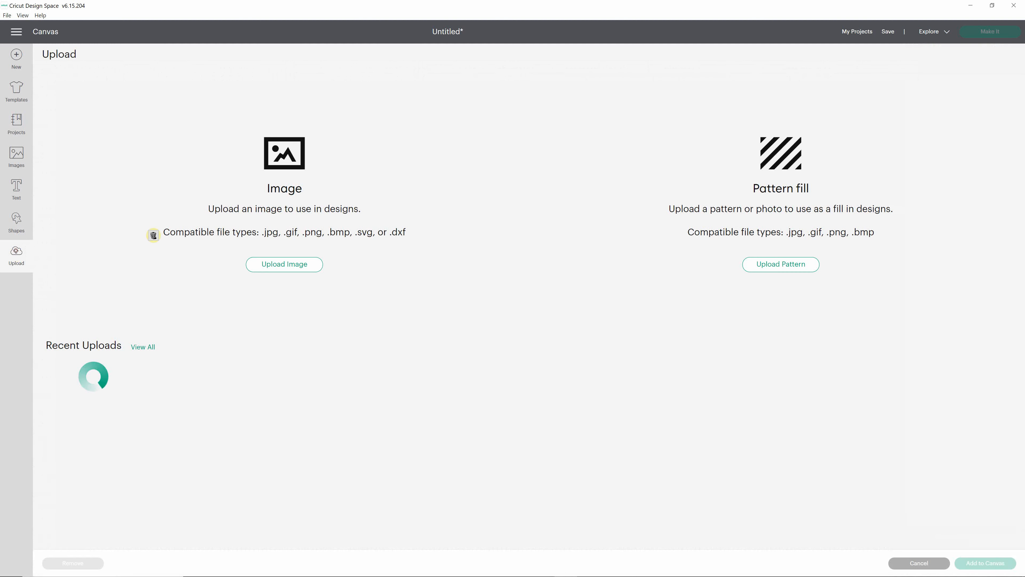
{"action": "left_click", "coordinate": [282, 266]}
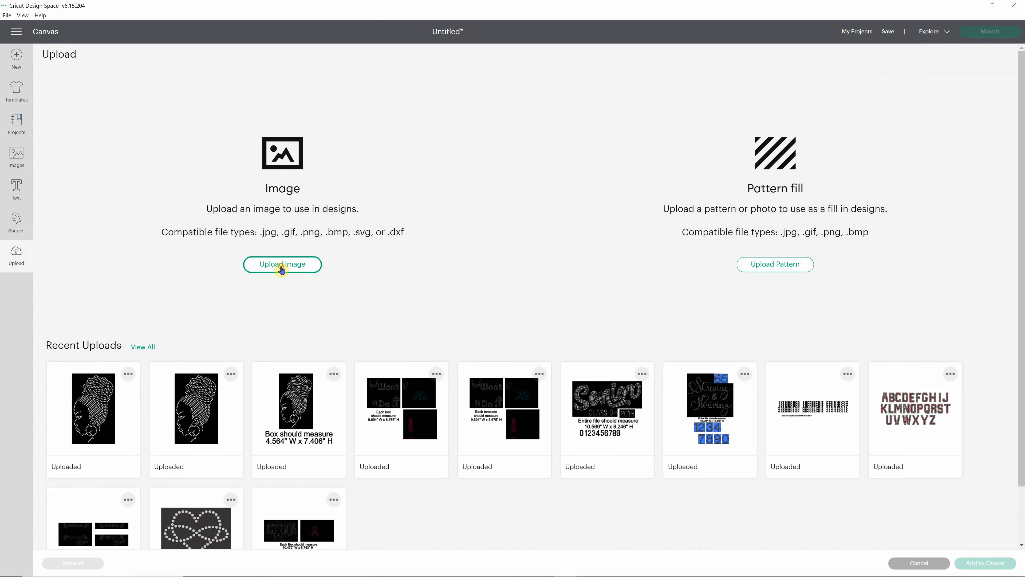
{"action": "left_click", "coordinate": [524, 298]}
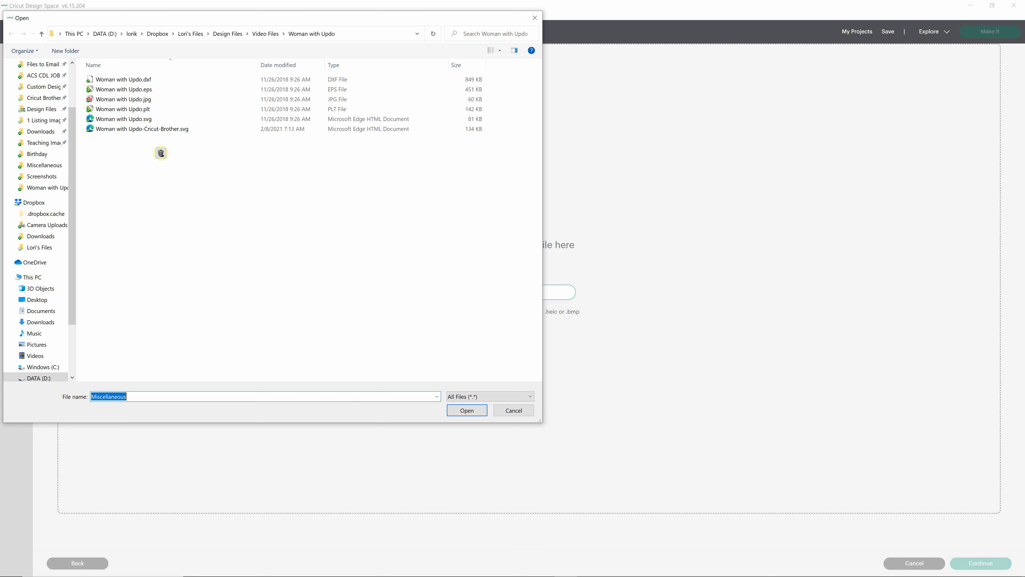
{"action": "left_click", "coordinate": [152, 129]}
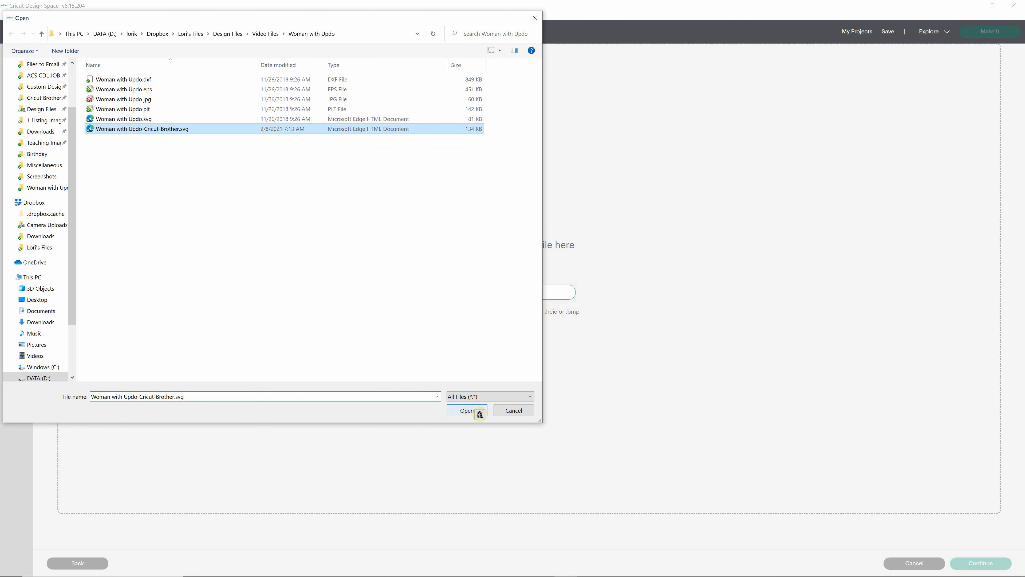
{"action": "left_click", "coordinate": [467, 411]}
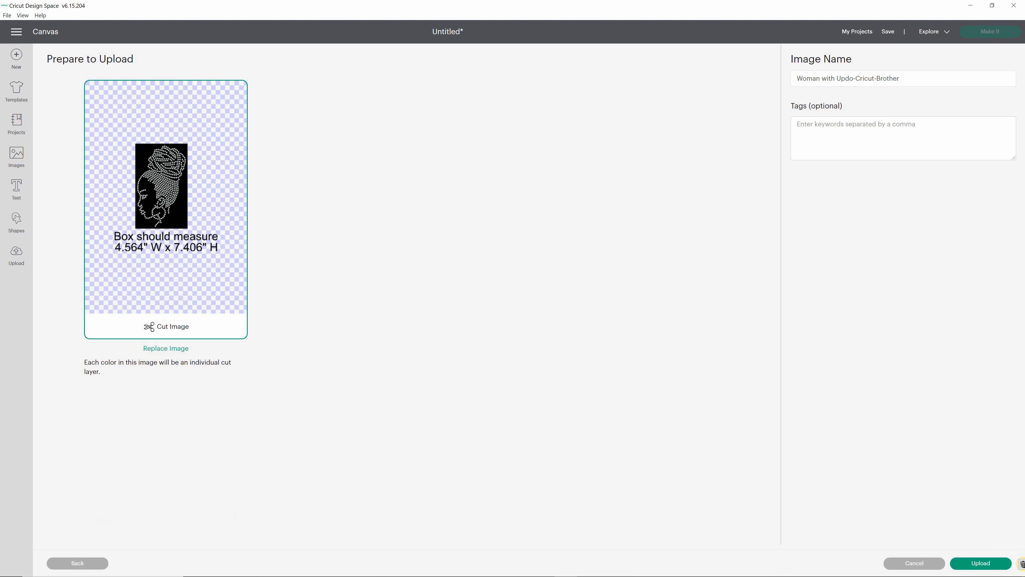
{"action": "left_click", "coordinate": [987, 565]}
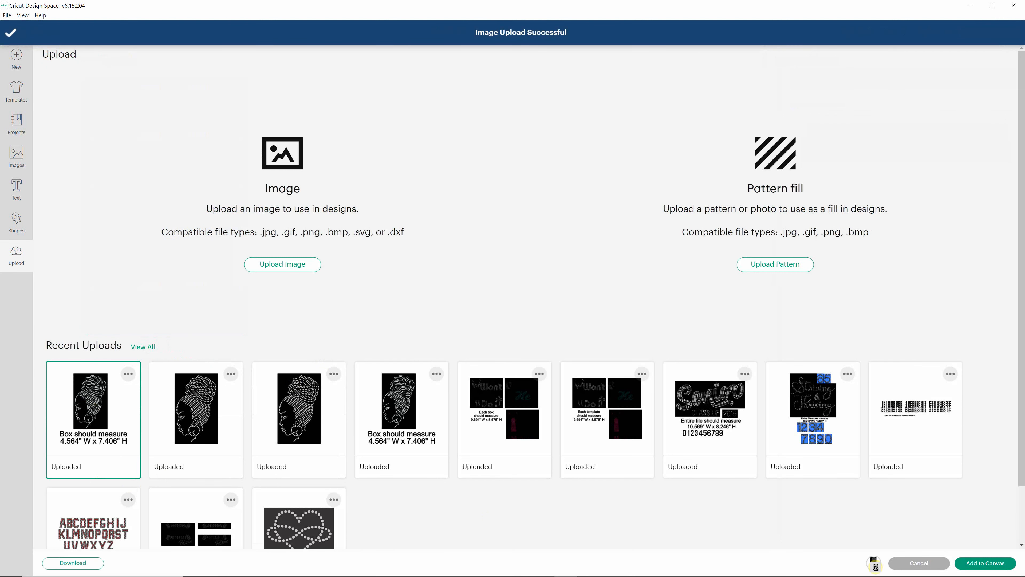
Place the uploaded Cricut-Brother image on the canvas and ungroup it to check the black box's size.
{"action": "left_click", "coordinate": [975, 564]}
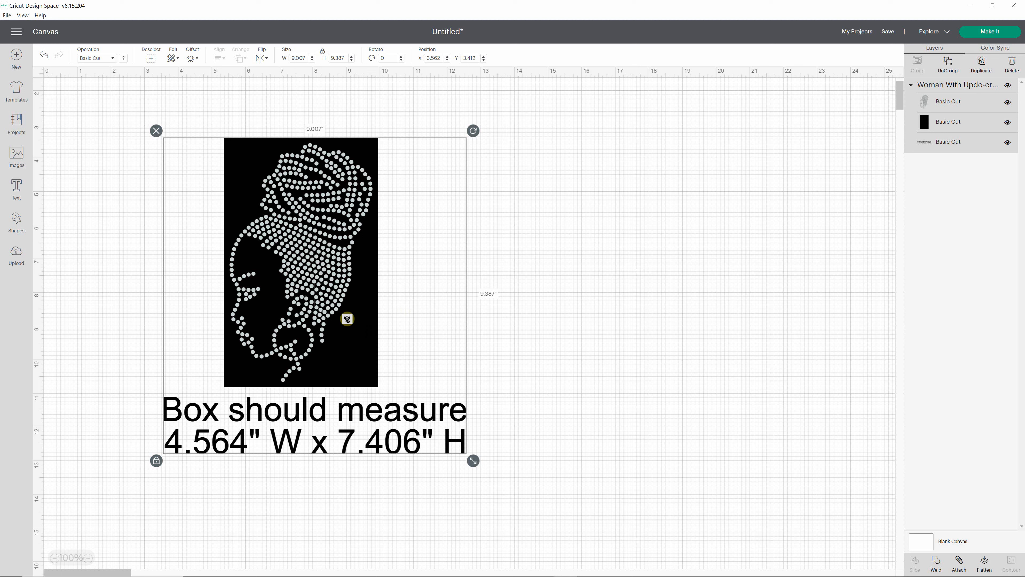
{"action": "right_click", "coordinate": [347, 320]}
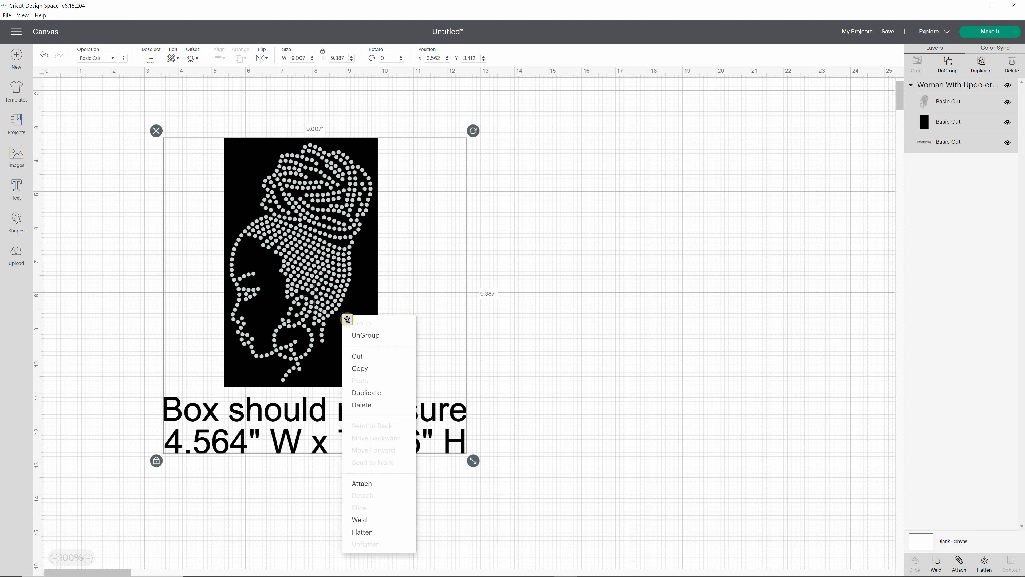
{"action": "left_click", "coordinate": [370, 337]}
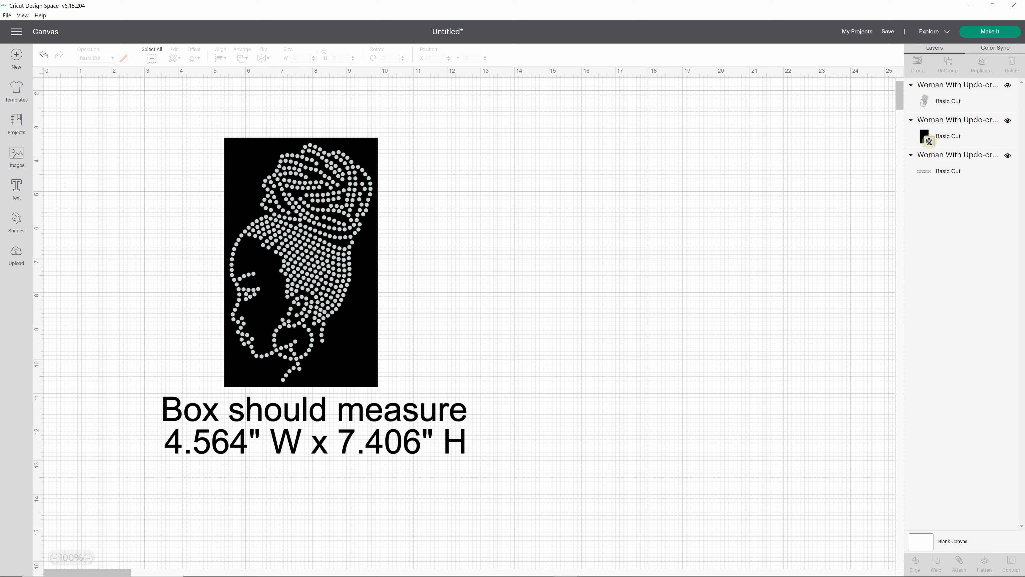
{"action": "left_click", "coordinate": [929, 142]}
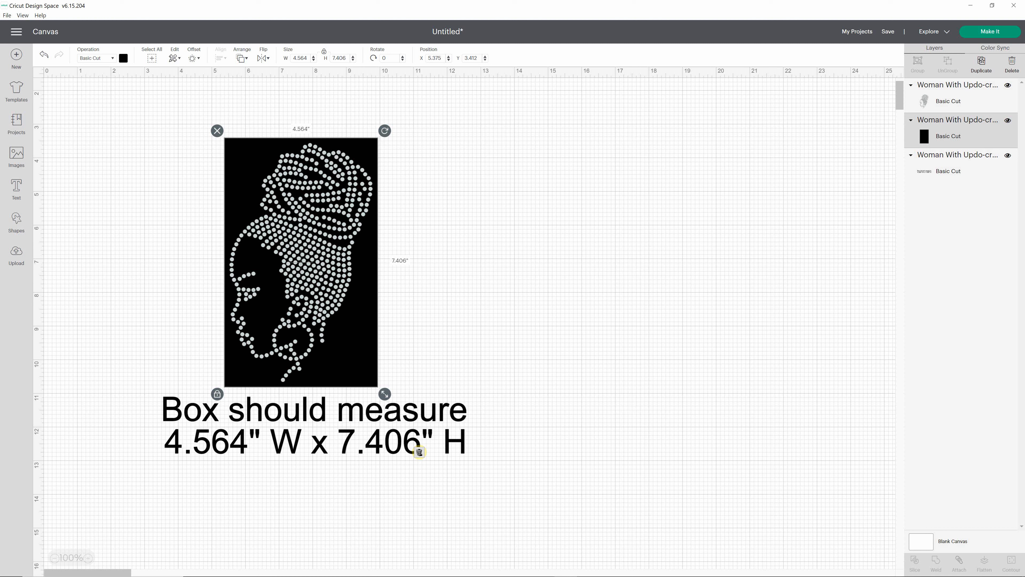
Delete the "Box should measure" text below the black box and preview the remaining layers on the cutting mats.
{"action": "left_click", "coordinate": [418, 447]}
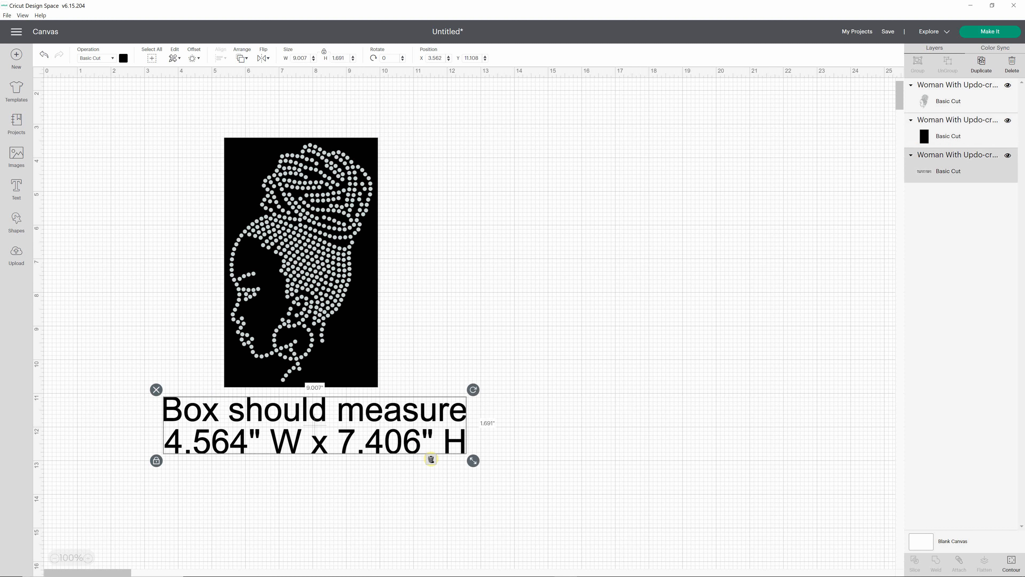
{"action": "key", "text": "Delete"}
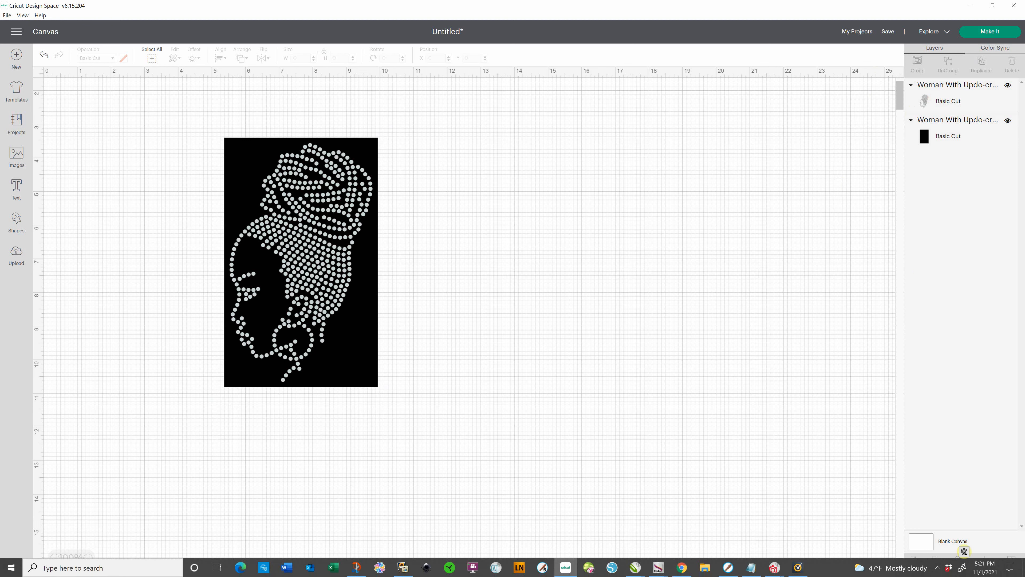
{"action": "left_click", "coordinate": [989, 39]}
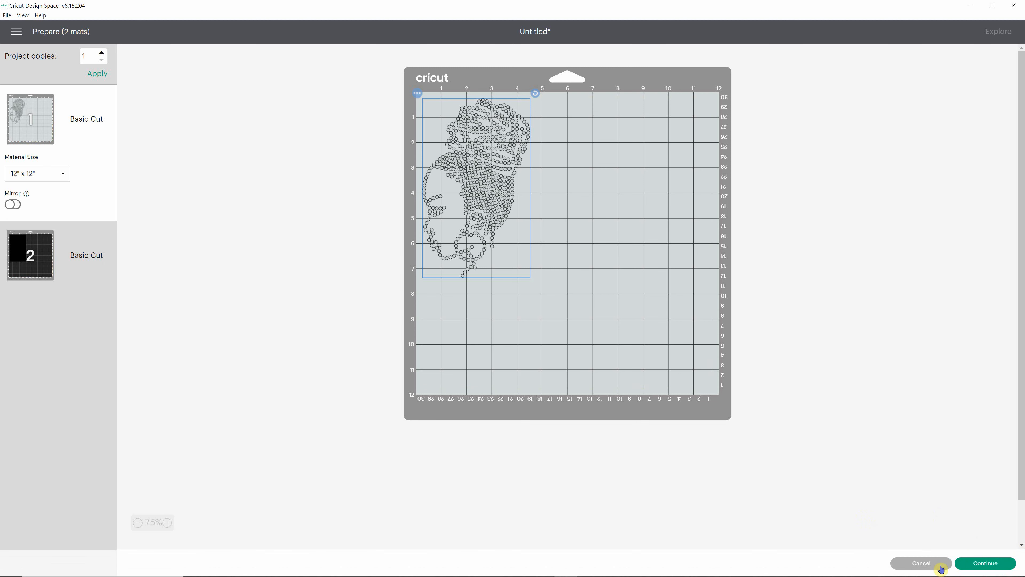
{"action": "left_click", "coordinate": [932, 564]}
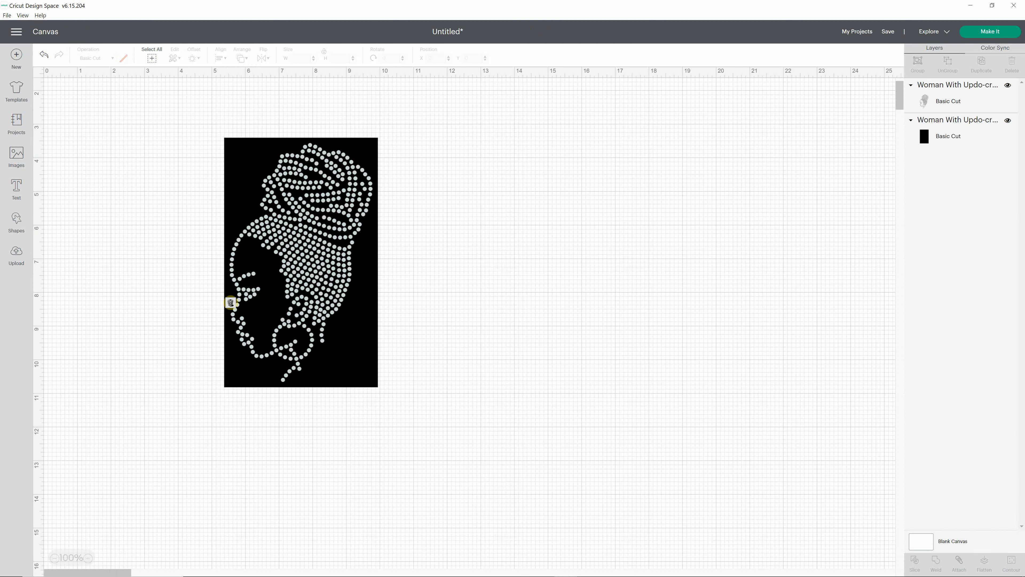
Delete the whole design from the canvas and upload Black Girl Blessed Cricut.svg from the Video Files folder as a cut image.
{"action": "left_click_drag", "start_coordinate": [123, 109], "coordinate": [553, 465]}
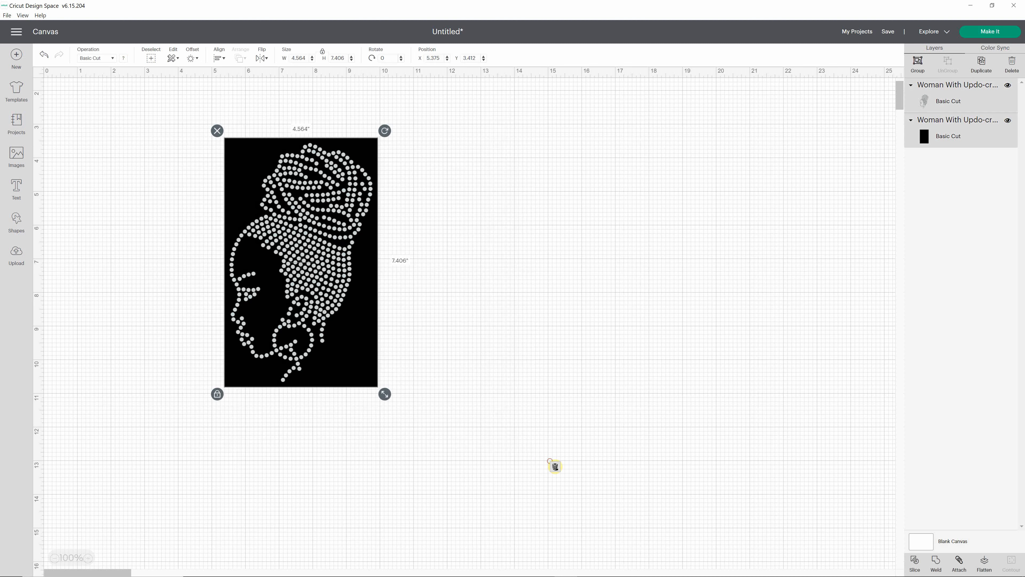
{"action": "key", "text": "Delete"}
{"action": "left_click", "coordinate": [16, 253]}
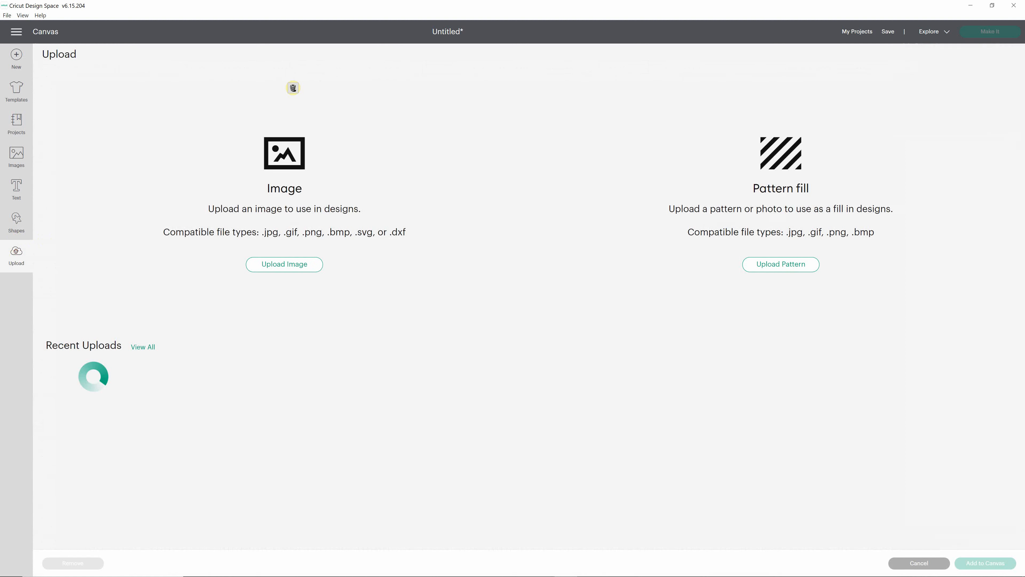
{"action": "left_click", "coordinate": [287, 268]}
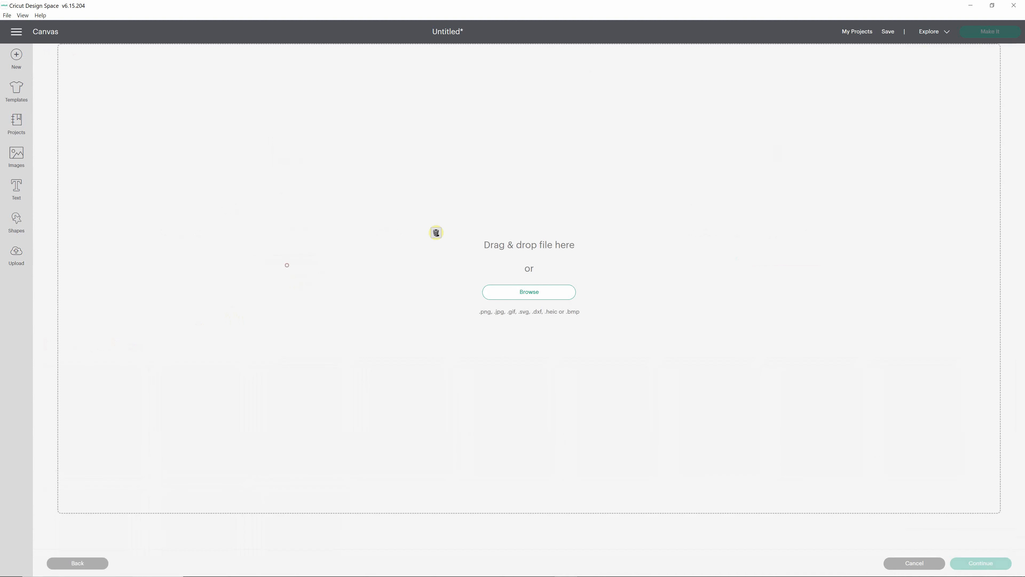
{"action": "left_click", "coordinate": [537, 293]}
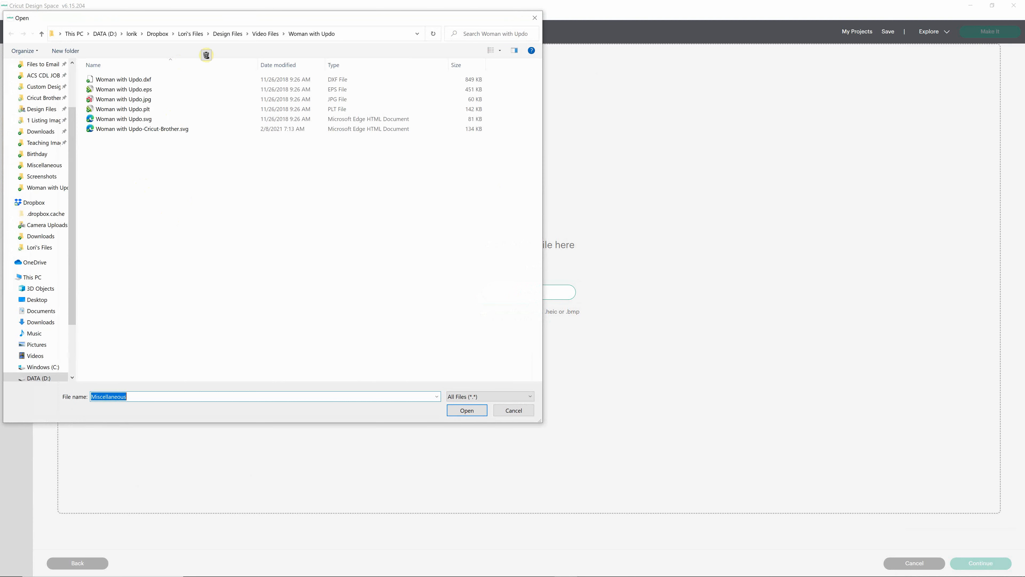
{"action": "left_click", "coordinate": [255, 34]}
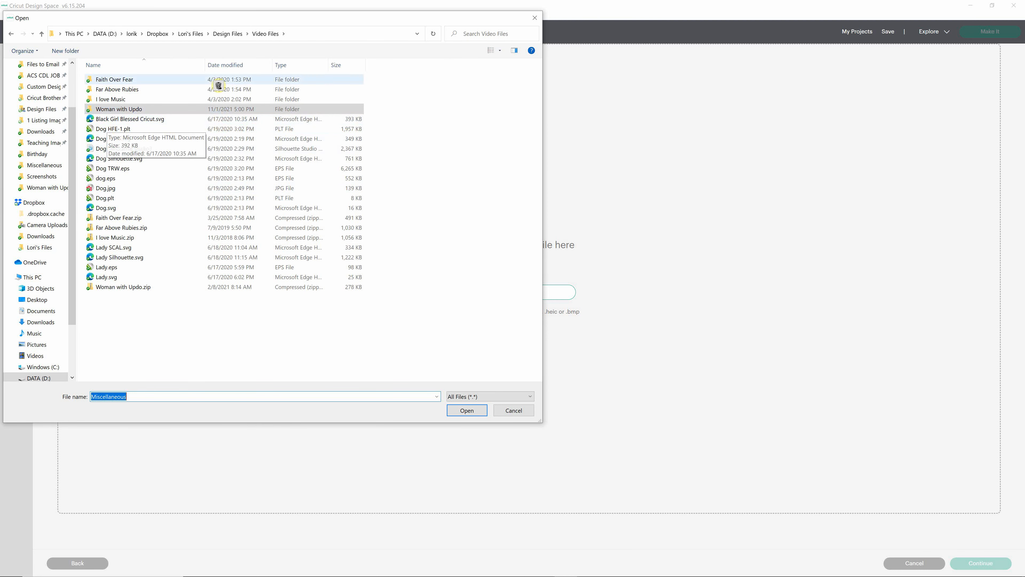
{"action": "left_click_drag", "start_coordinate": [205, 66], "coordinate": [242, 72]}
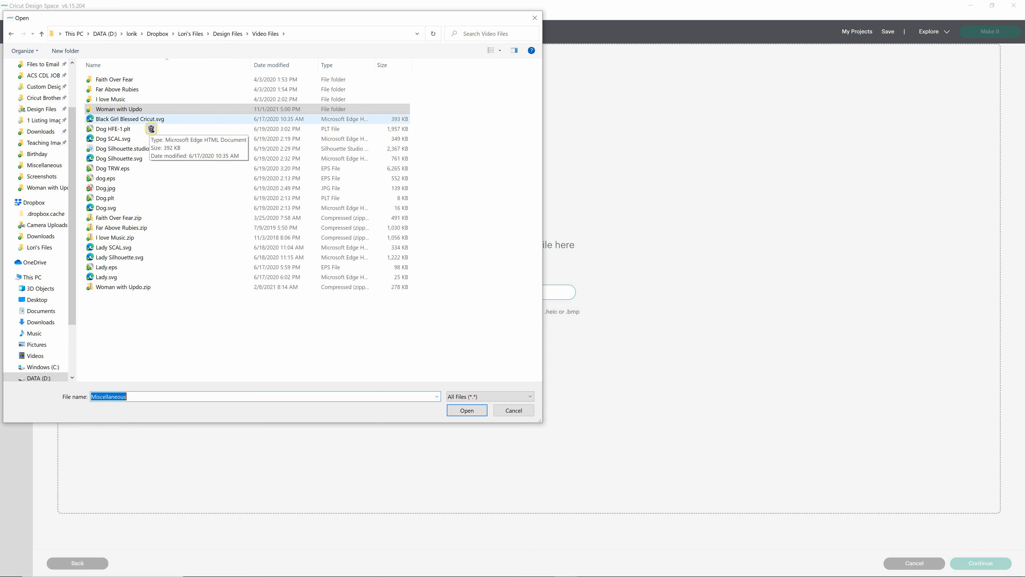
{"action": "left_click", "coordinate": [117, 120]}
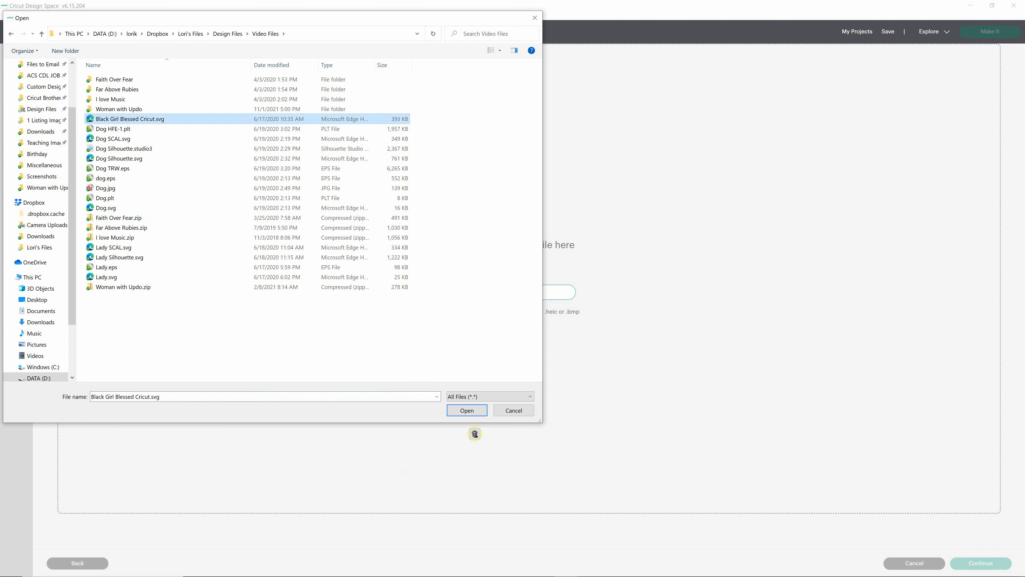
{"action": "left_click", "coordinate": [467, 410]}
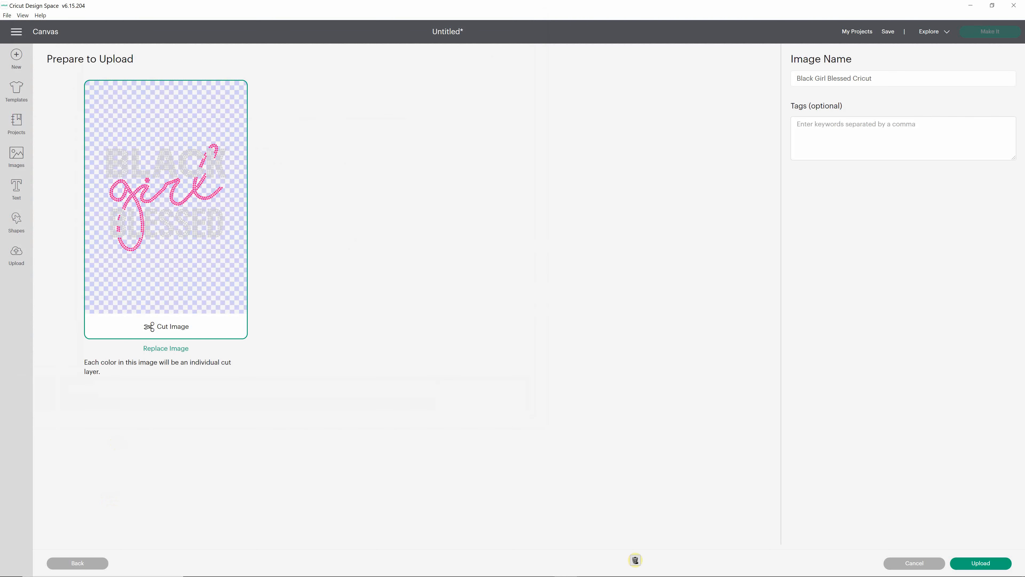
{"action": "left_click", "coordinate": [979, 566]}
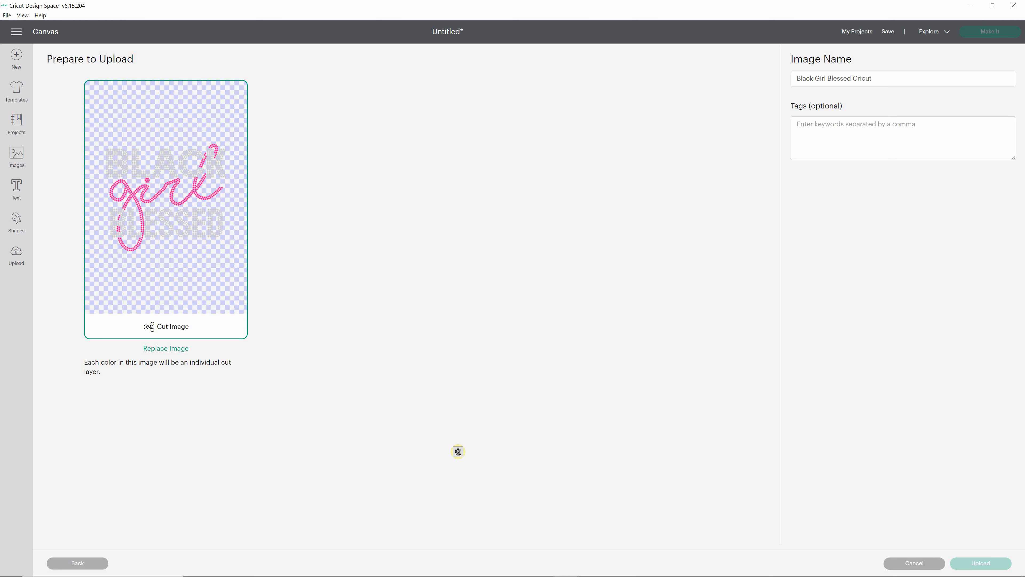
Add the uploaded Black Girl Blessed Cricut image to the canvas and ungroup it into its separate color layers.
{"action": "left_click", "coordinate": [104, 443]}
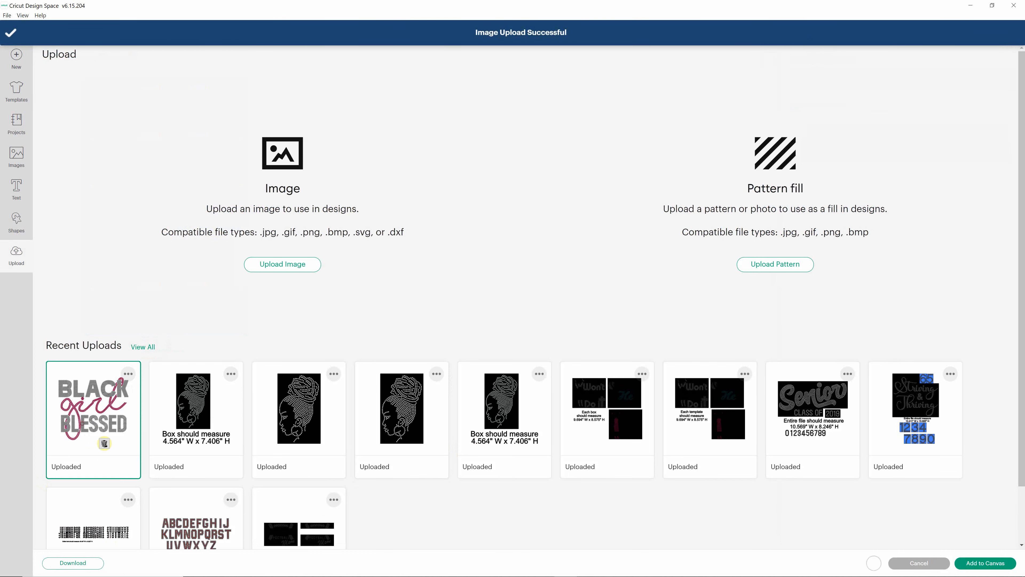
{"action": "left_click", "coordinate": [993, 564]}
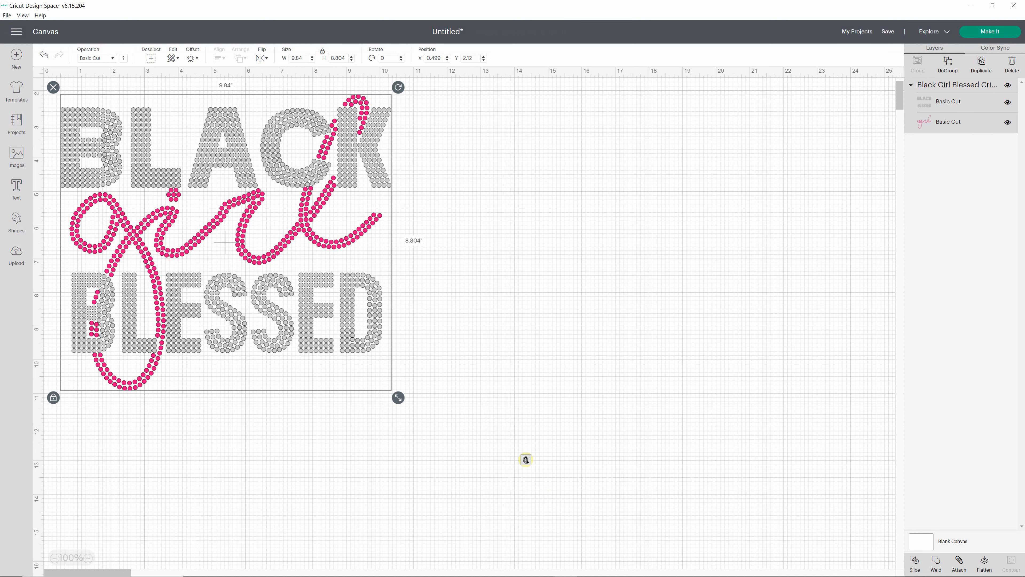
{"action": "left_click", "coordinate": [591, 376]}
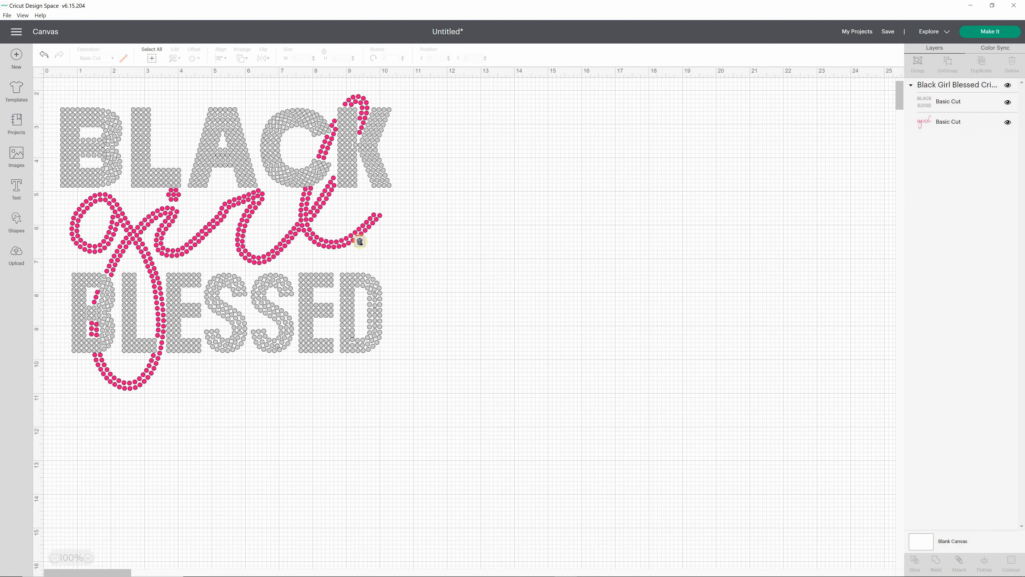
{"action": "left_click", "coordinate": [361, 244]}
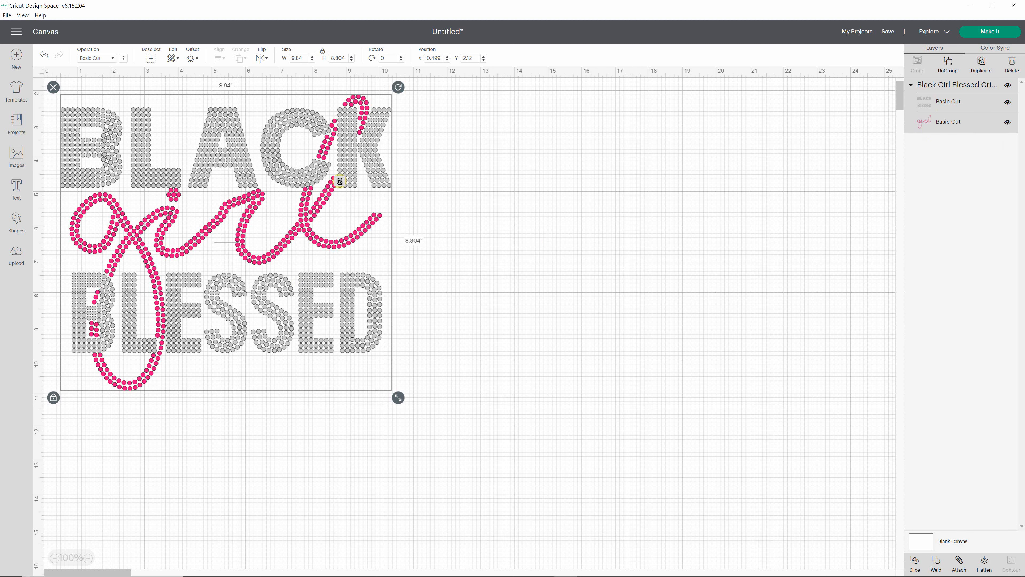
{"action": "right_click", "coordinate": [336, 178]}
{"action": "left_click", "coordinate": [346, 197]}
{"action": "left_click", "coordinate": [576, 293]}
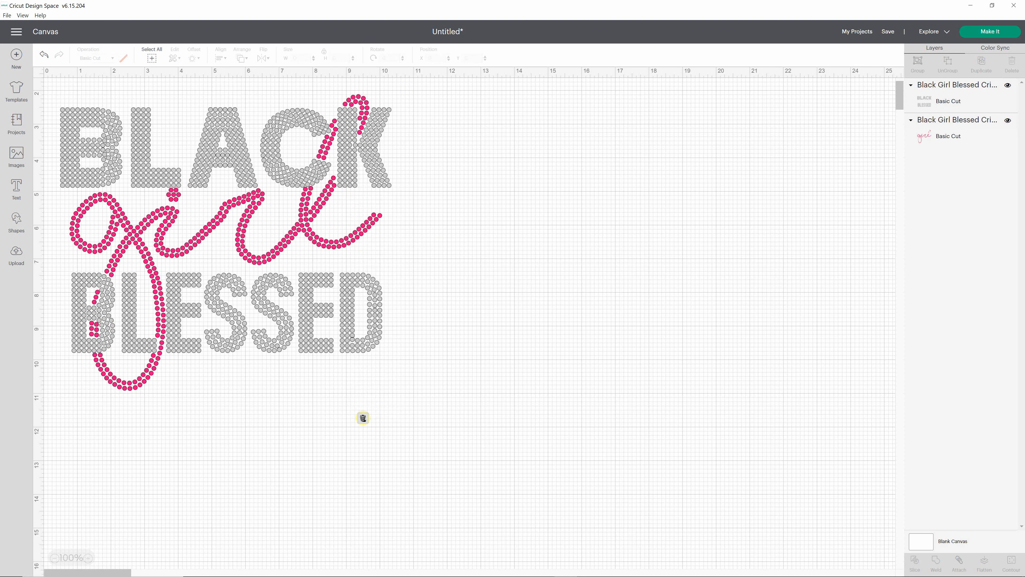
{"action": "left_click", "coordinate": [458, 298]}
Pull the grey BLACK BLESSED layer and the pink "girl" layer apart, overlap them, and separate them again on swapped sides.
{"action": "left_click_drag", "start_coordinate": [353, 249], "coordinate": [781, 270]}
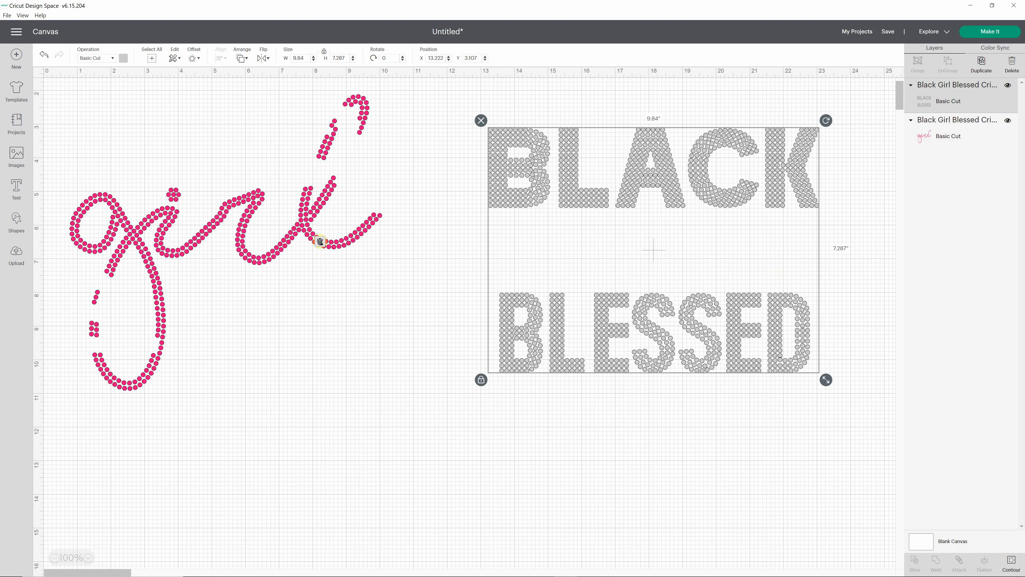
{"action": "left_click_drag", "start_coordinate": [314, 237], "coordinate": [370, 256]}
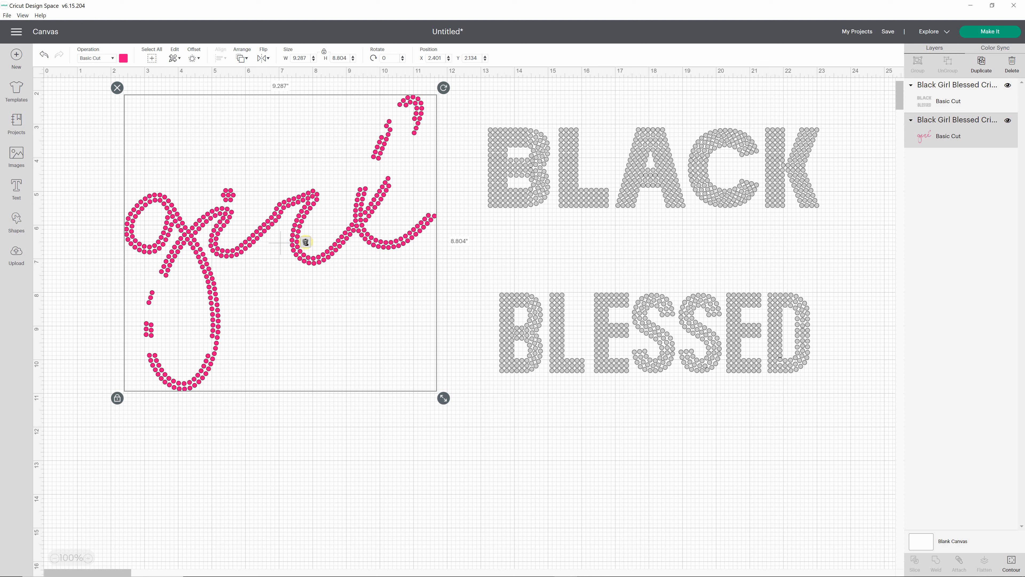
{"action": "left_click_drag", "start_coordinate": [307, 243], "coordinate": [673, 260]}
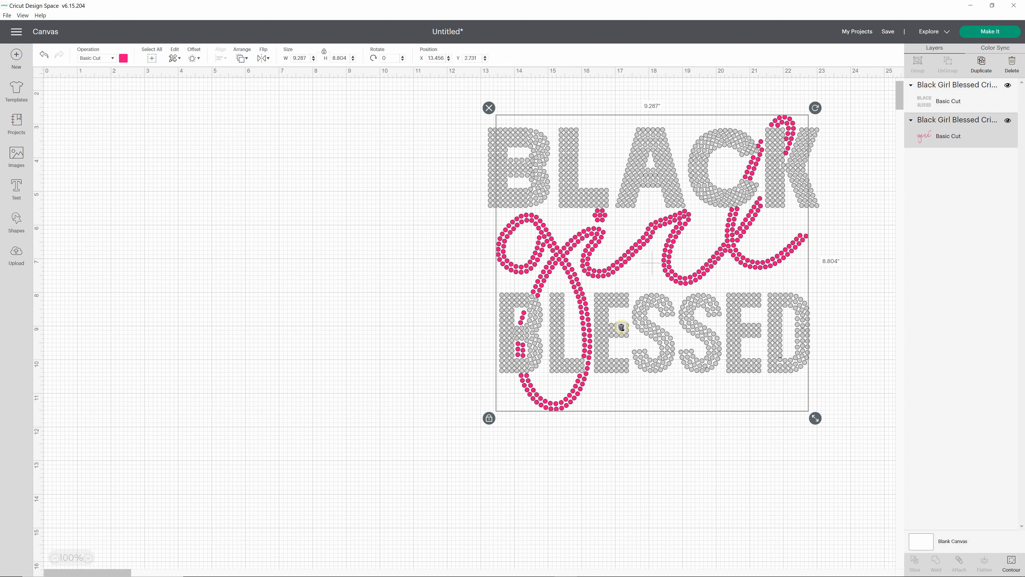
{"action": "left_click_drag", "start_coordinate": [616, 280], "coordinate": [270, 297]}
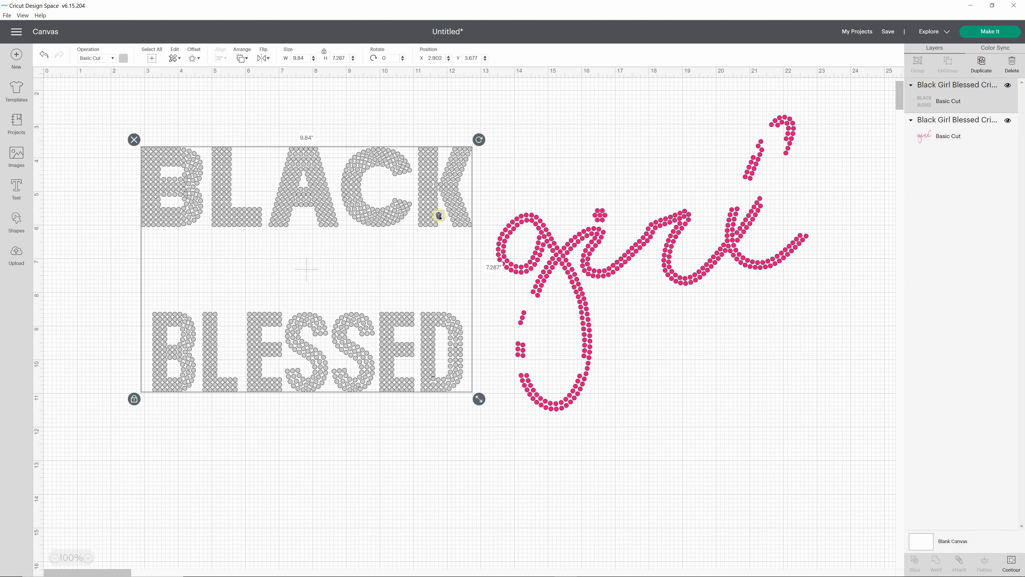
Hide the grey BLACK BLESSED layer and move the pink "girl" layer to about X 4.6, Y 3.3.
{"action": "left_click", "coordinate": [1007, 88]}
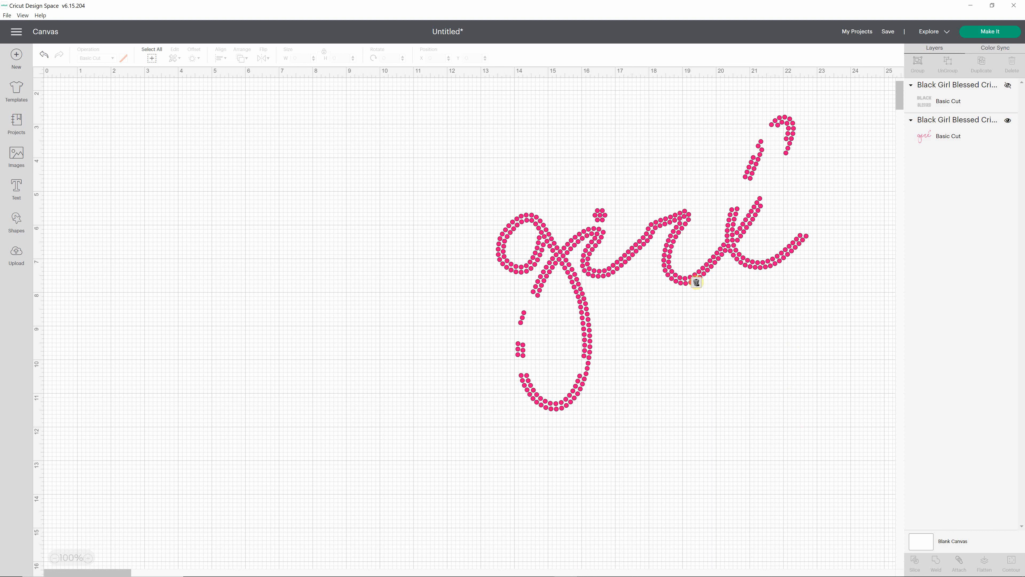
{"action": "left_click_drag", "start_coordinate": [696, 282], "coordinate": [398, 300]}
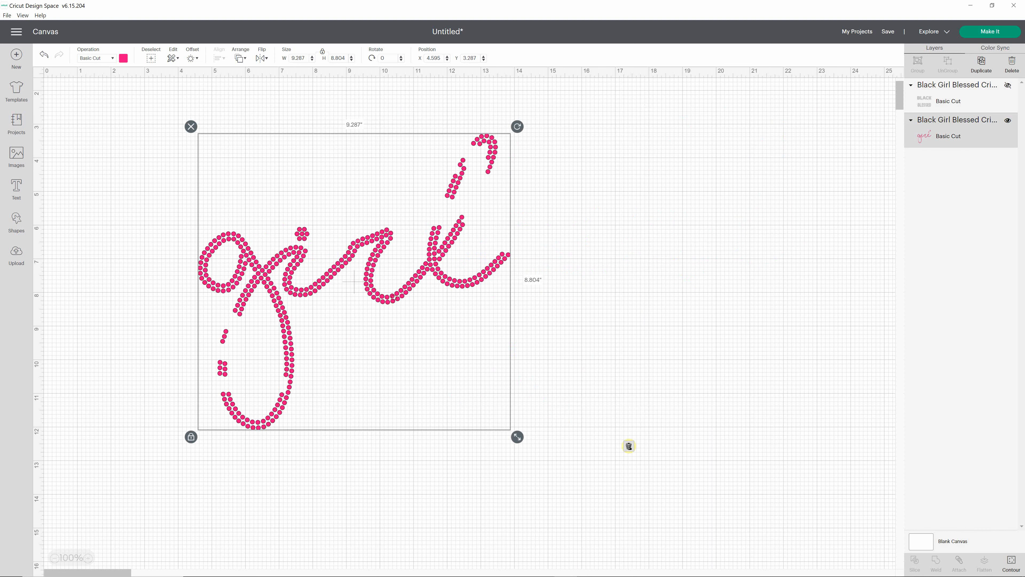
Hide all contours of the pink "girl" layer to isolate a single circle, and select it to check its size.
{"action": "left_click", "coordinate": [1011, 563]}
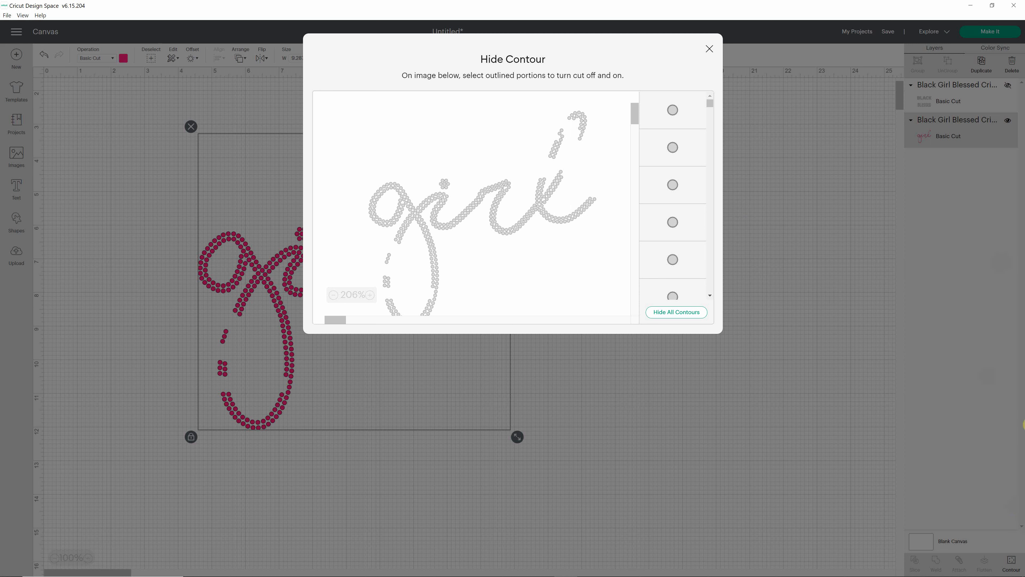
{"action": "left_click", "coordinate": [688, 315]}
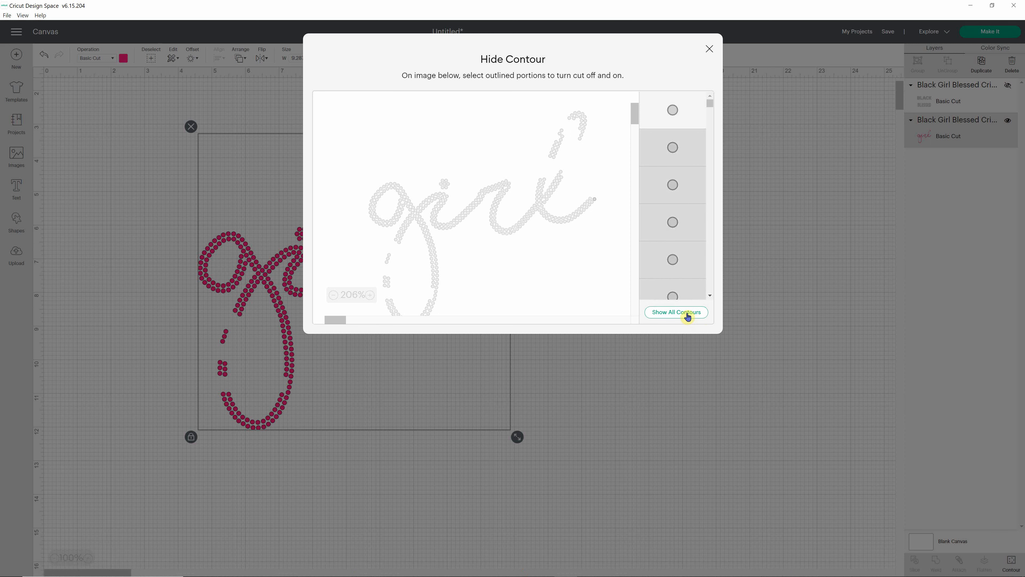
{"action": "left_click", "coordinate": [710, 49]}
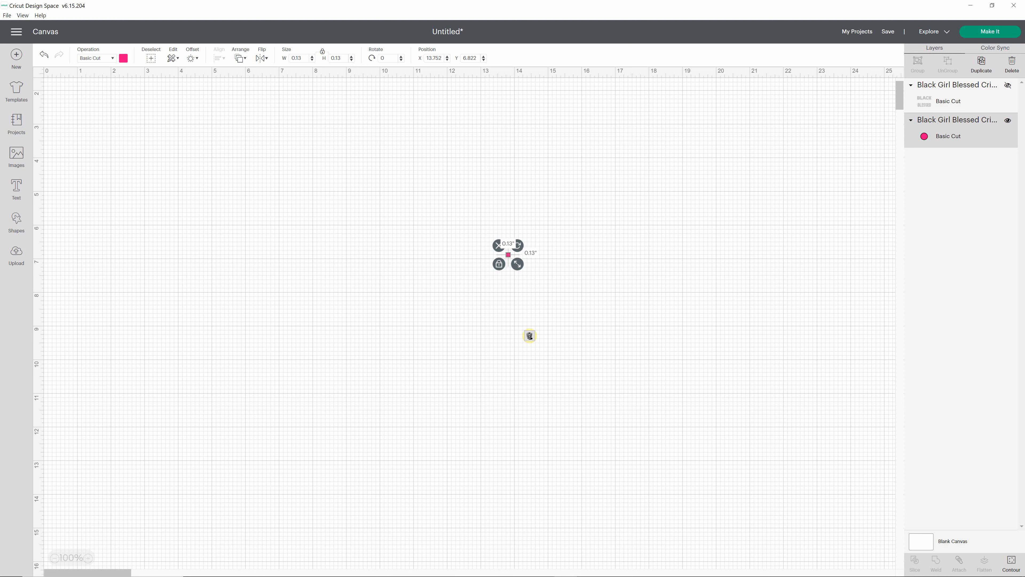
{"action": "left_click", "coordinate": [461, 215]}
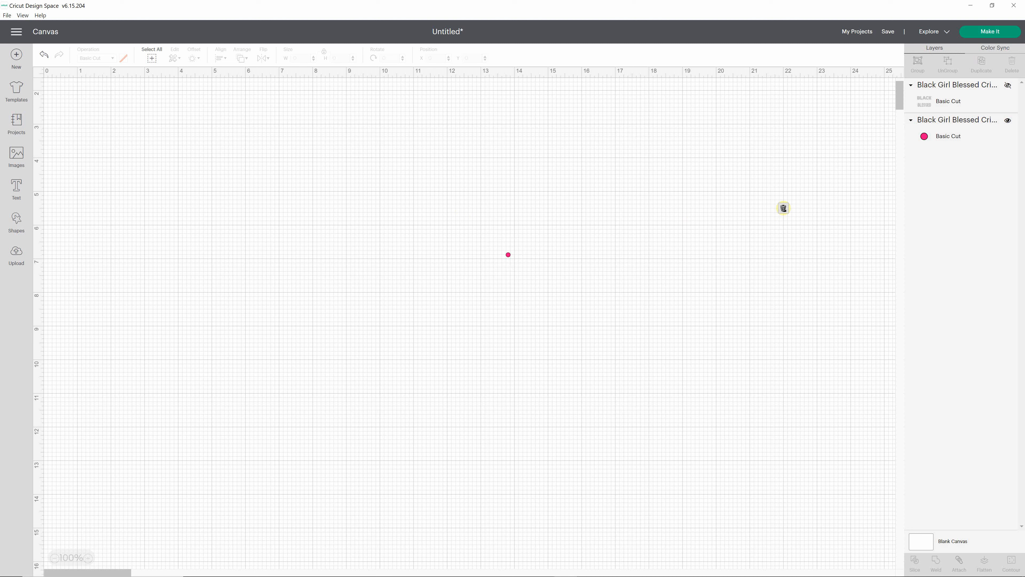
{"action": "left_click_drag", "start_coordinate": [471, 197], "coordinate": [605, 285]}
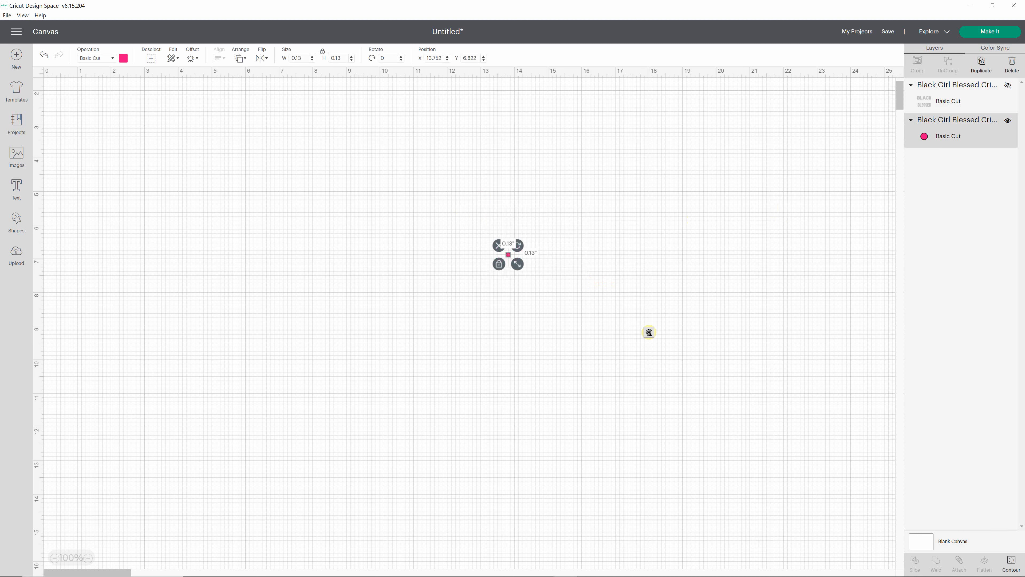
{"action": "left_click", "coordinate": [636, 338]}
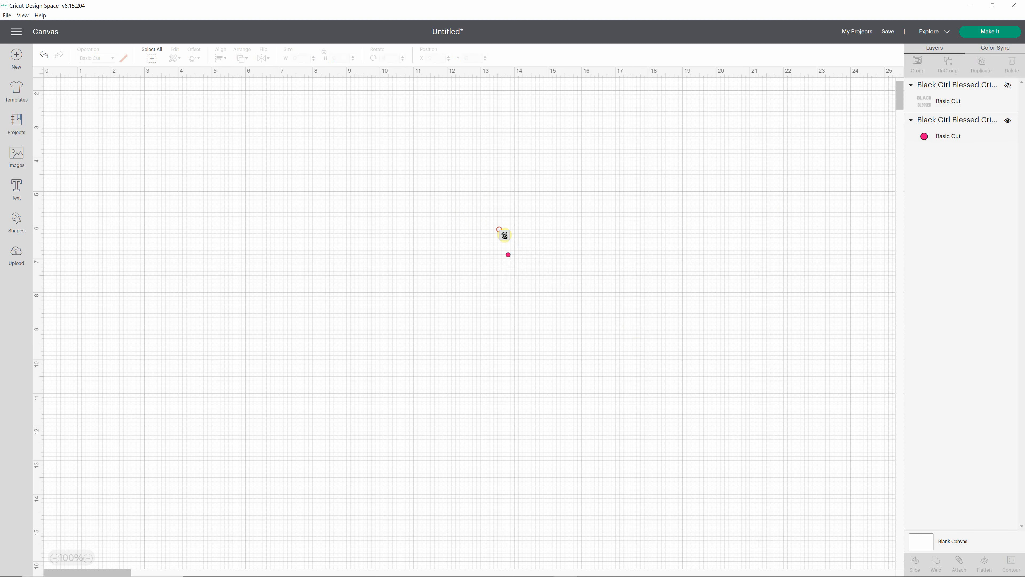
{"action": "left_click_drag", "start_coordinate": [500, 229], "coordinate": [540, 284]}
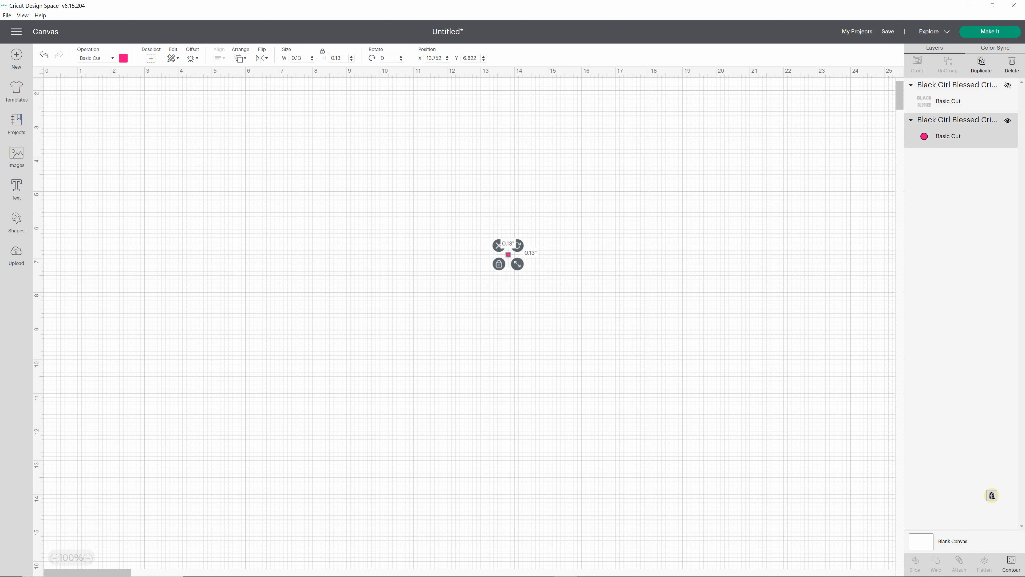
Show all contours of the pink "girl" layer again and make the grey BLACK BLESSED layer visible.
{"action": "left_click", "coordinate": [1013, 565]}
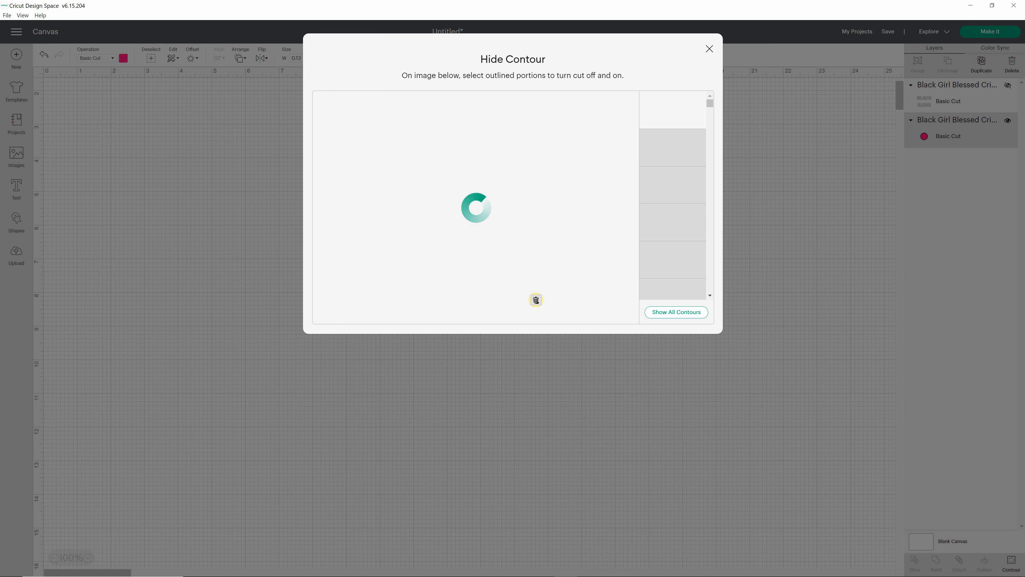
{"action": "left_click", "coordinate": [688, 315]}
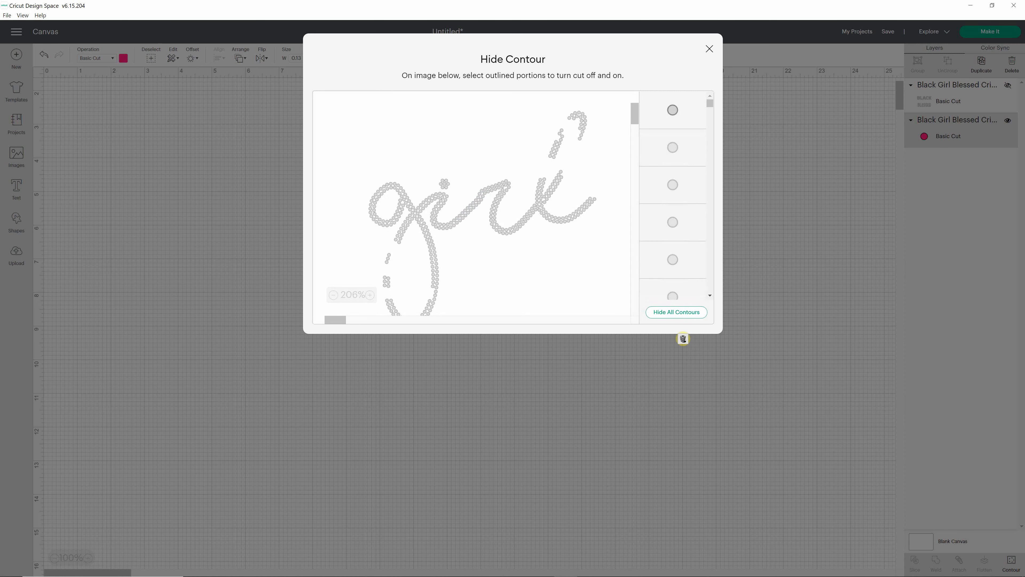
{"action": "left_click", "coordinate": [709, 48]}
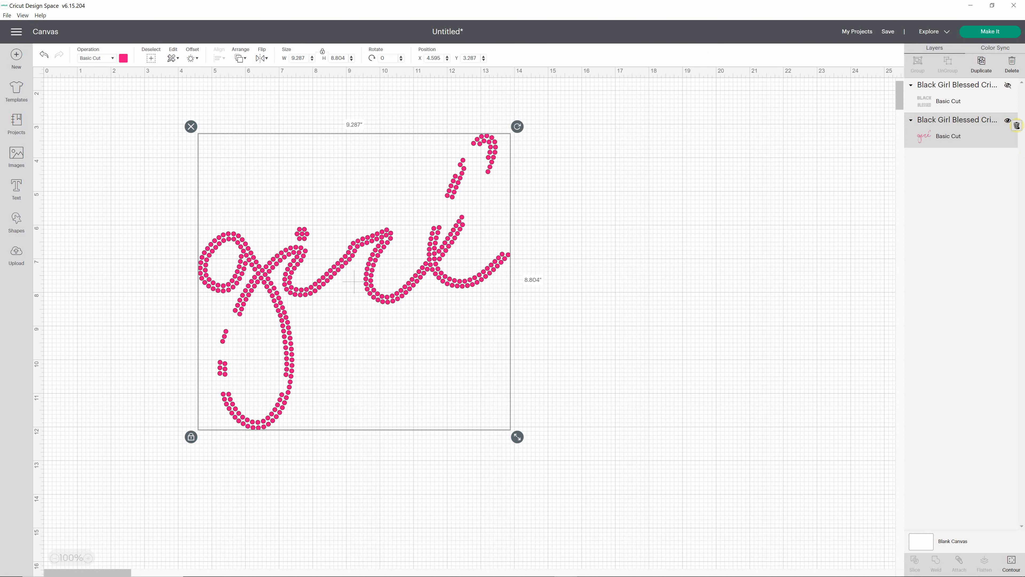
{"action": "left_click", "coordinate": [1008, 89]}
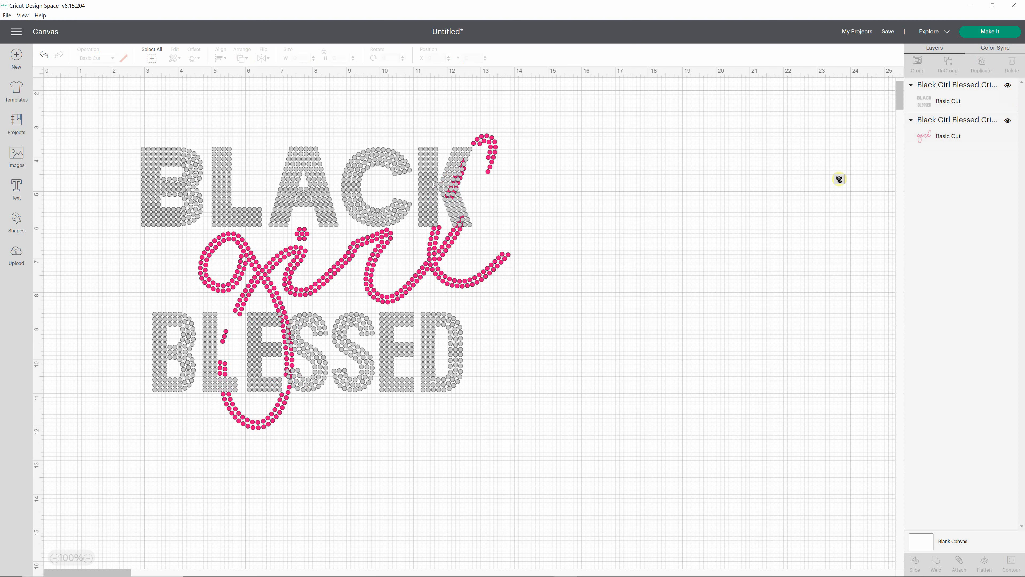
Move the grey BLACK BLESSED layer clear of "girl" to about X 15.6, Y 3.9, and send the design to the mat preview.
{"action": "left_click", "coordinate": [323, 206]}
{"action": "left_click_drag", "start_coordinate": [357, 222], "coordinate": [784, 231]}
{"action": "left_click", "coordinate": [992, 41]}
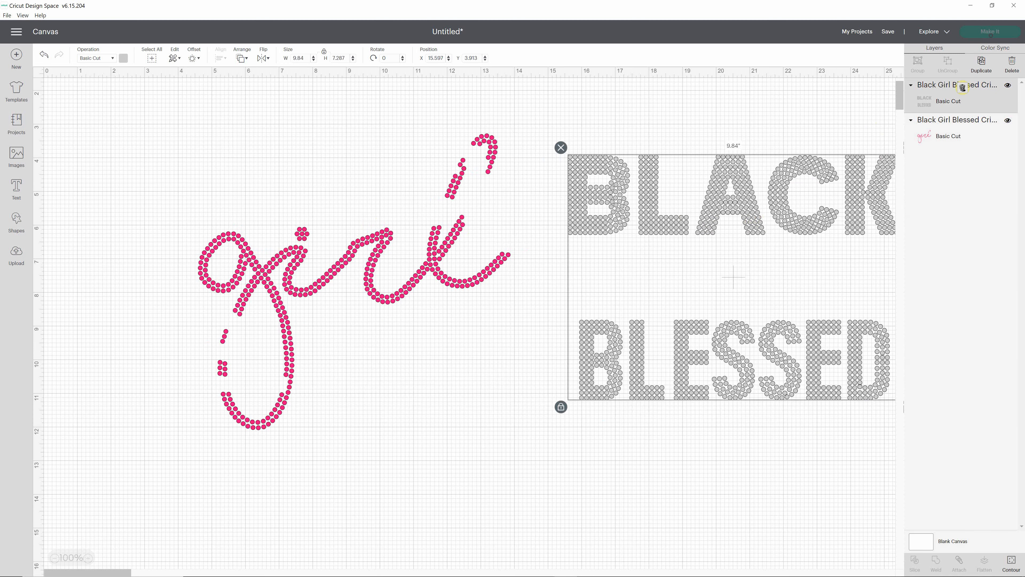